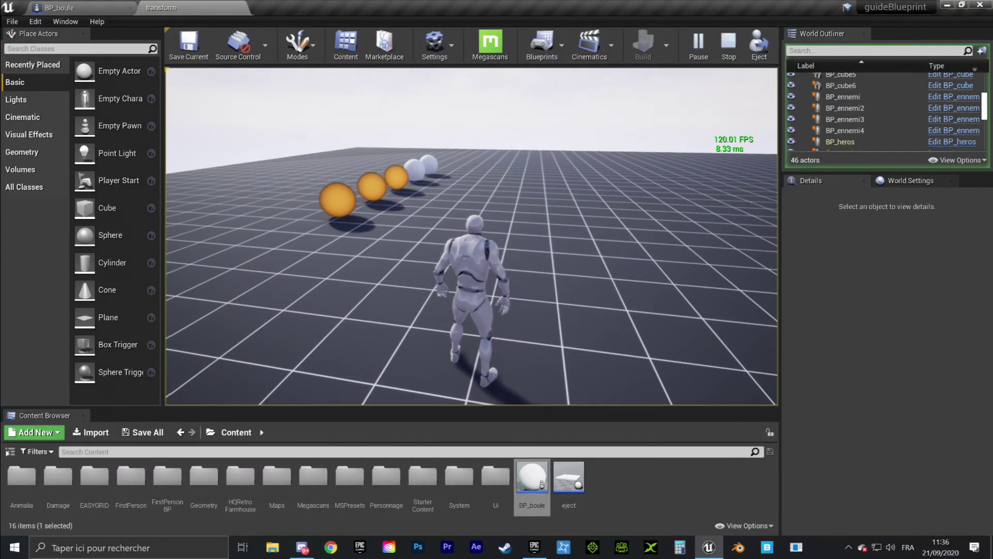
Step: Run the character forward in the test game, then stop the play session
key("w")
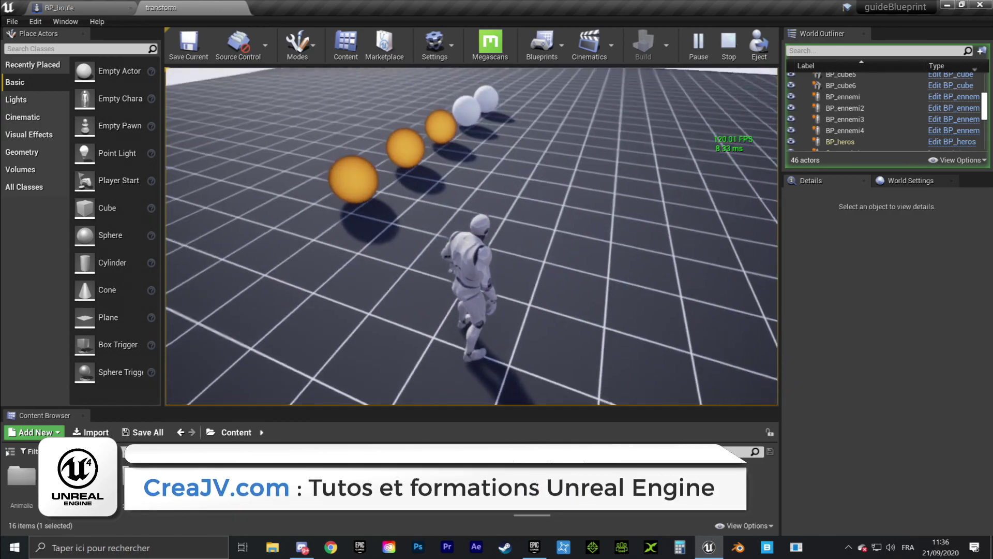
key("w")
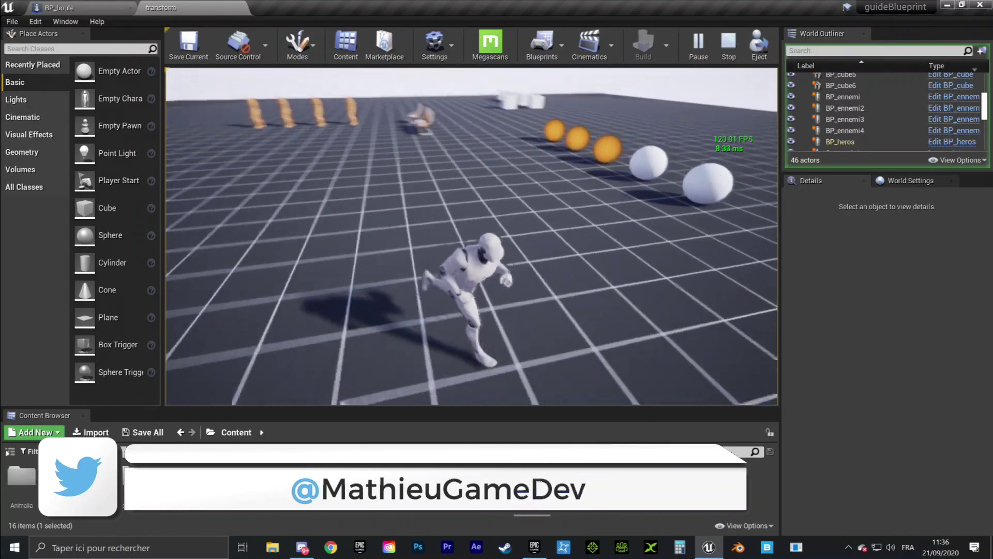
key("Escape")
Step: Open the BP_boule Event Graph and inspect Event Tick's execution output without adding nodes
left_click(98, 7)
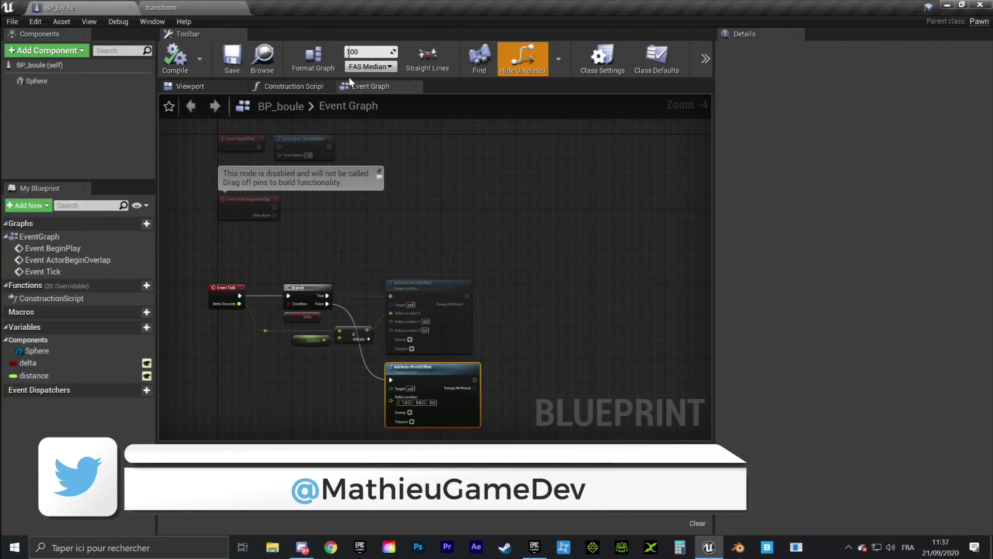
scroll(450, 155, "up", 5)
scroll(451, 144, "up", 4)
scroll(461, 179, "up", 2)
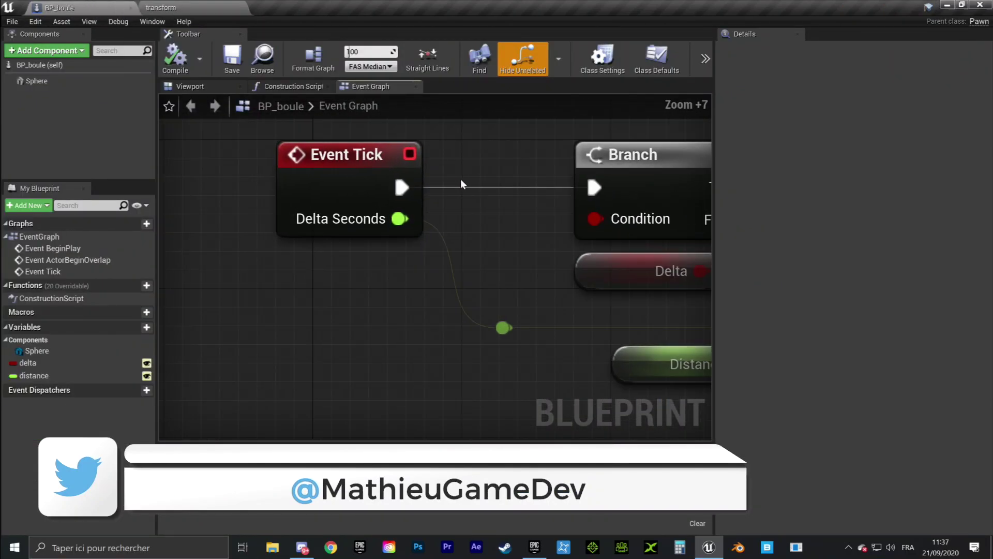
left_click_drag(487, 181, 249, 298)
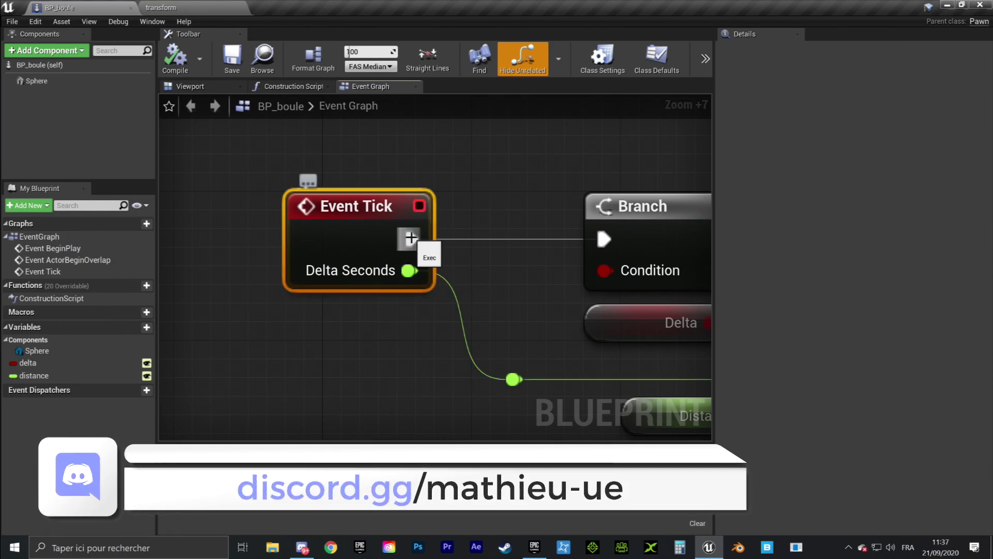
left_click_drag(512, 208, 511, 208)
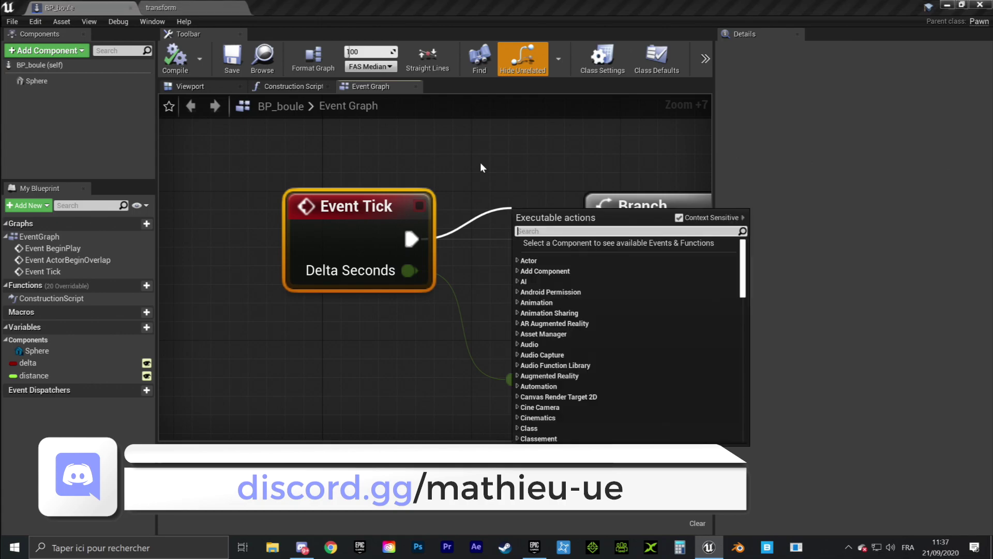
left_click(480, 163)
Step: Switch between the transform level and BP_boule, panning to reveal the Branch outputs and Distance
left_click(191, 5)
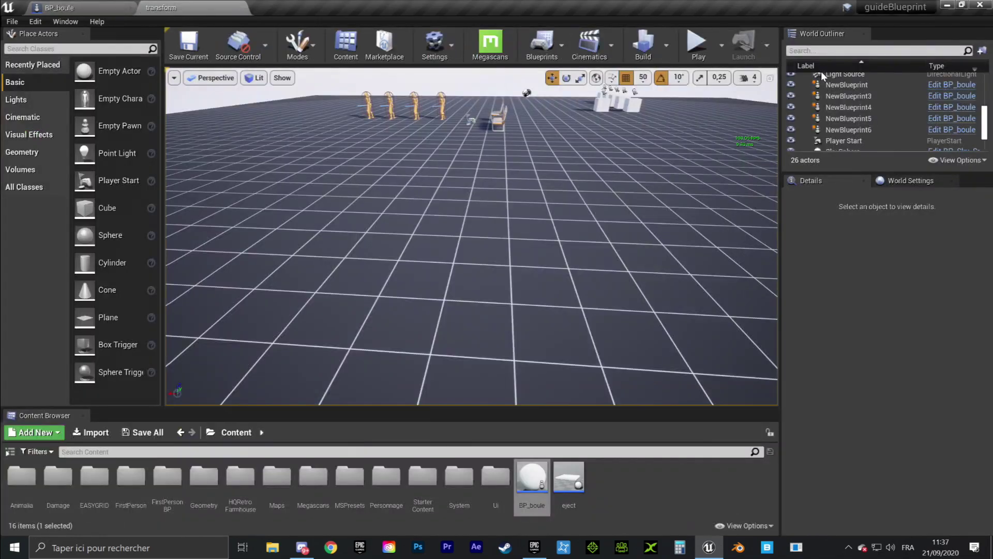
left_click(105, 5)
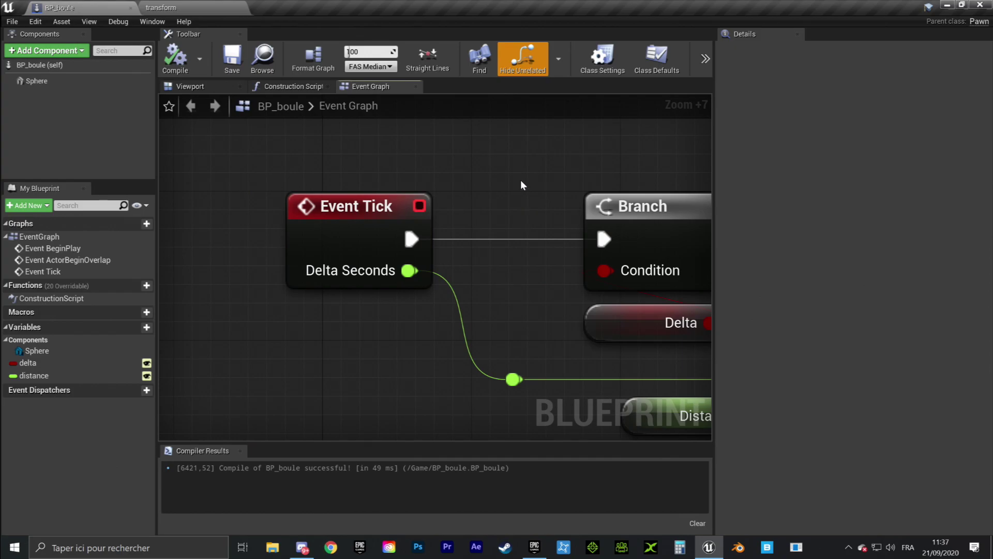
right_click_drag(527, 189, 457, 180)
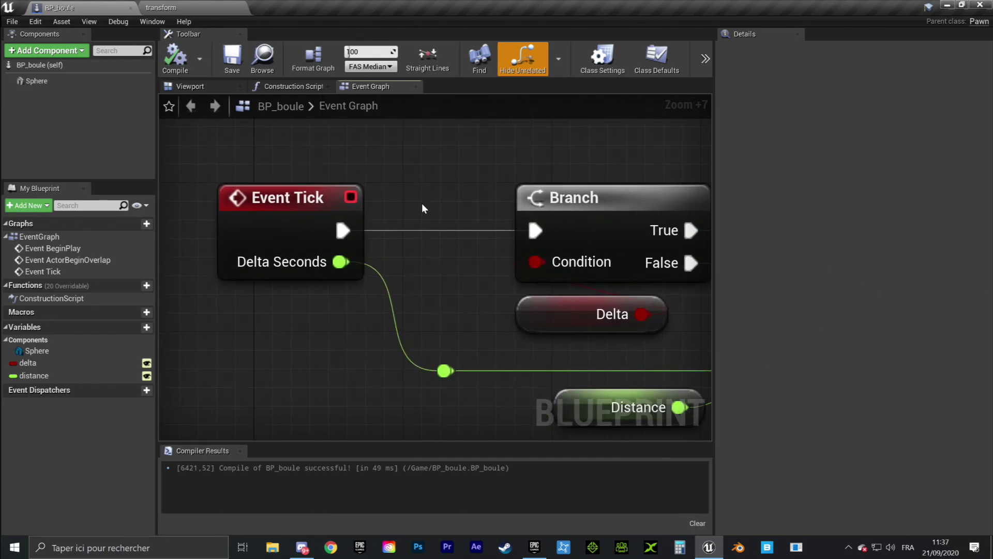
scroll(423, 208, "down", 2)
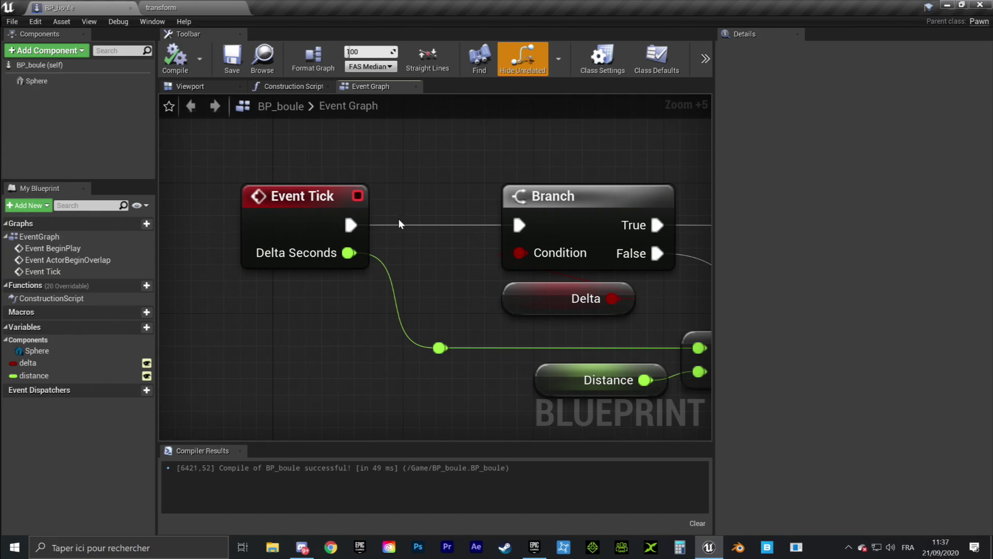
scroll(402, 238, "down", 3)
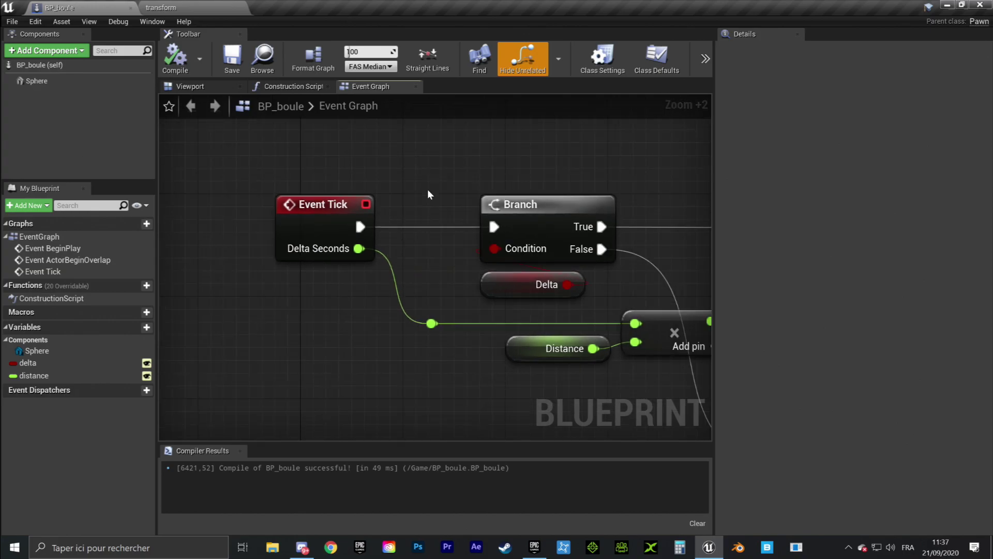
left_click(207, 5)
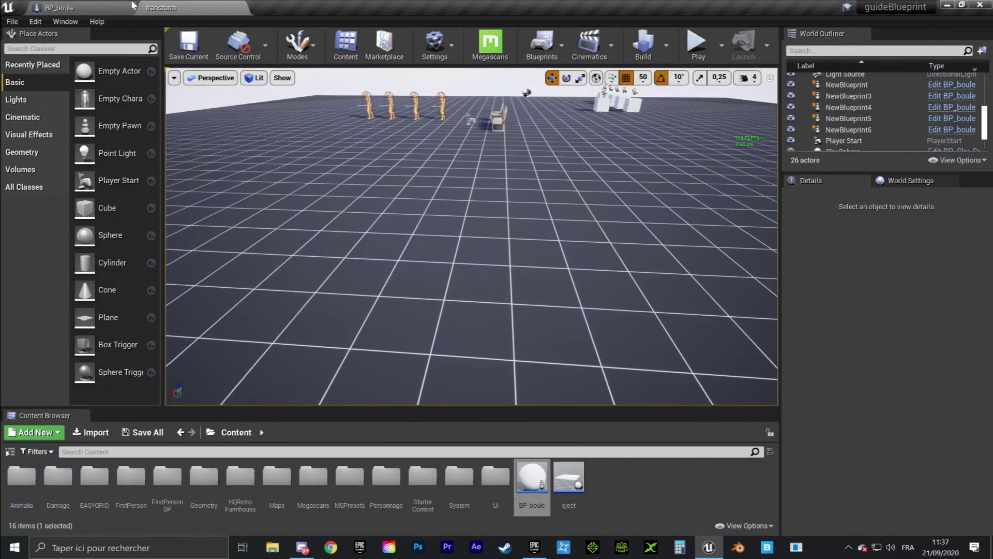
left_click(63, 6)
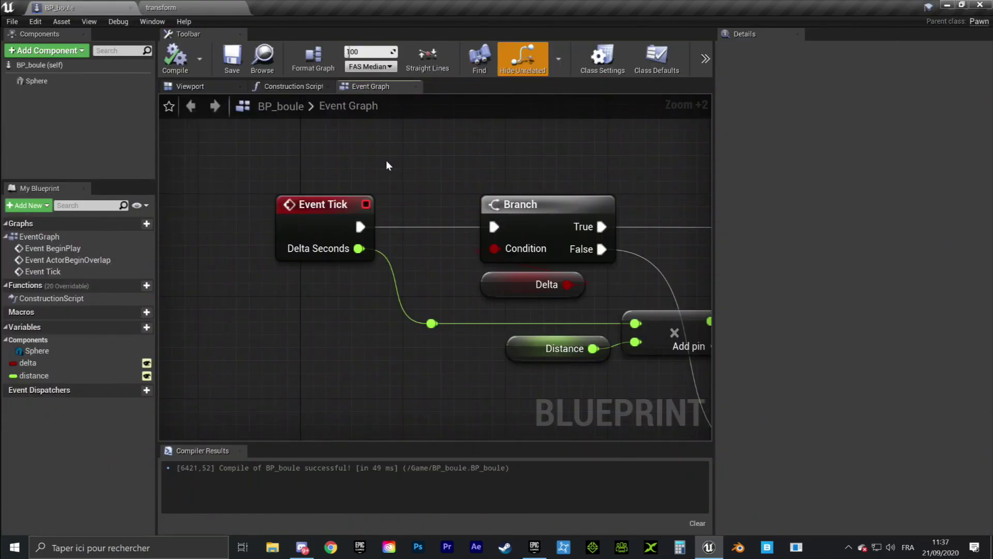
Step: Box-select the Event Tick node and recentre the graph around it
left_click(297, 210)
scroll(434, 271, "up", 5)
left_click_drag(309, 262, 471, 209)
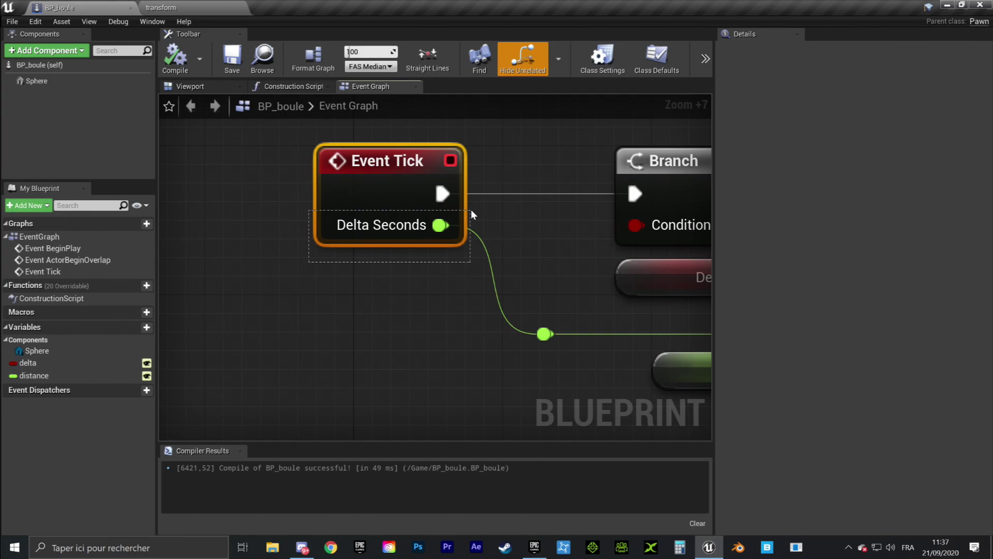
left_click(557, 250)
right_click_drag(557, 250, 526, 270)
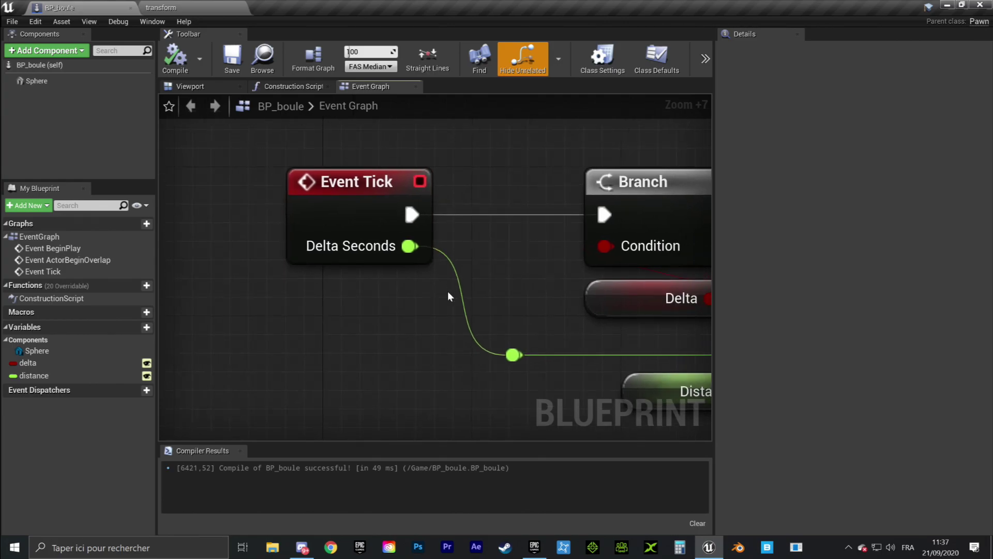
mouse_move(446, 291)
left_mouse_down()
mouse_move(244, 237)
mouse_move(249, 231)
left_mouse_up()
left_click_drag(234, 131, 478, 197)
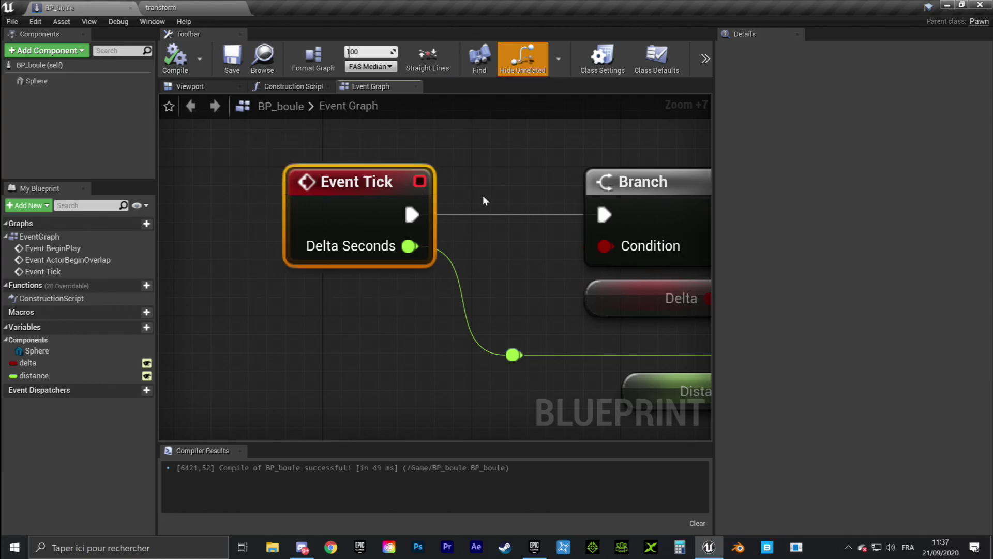
right_click_drag(510, 166, 479, 177)
Step: Play the transform level fullscreen, running the character around the spheres, then stop
left_click(164, 5)
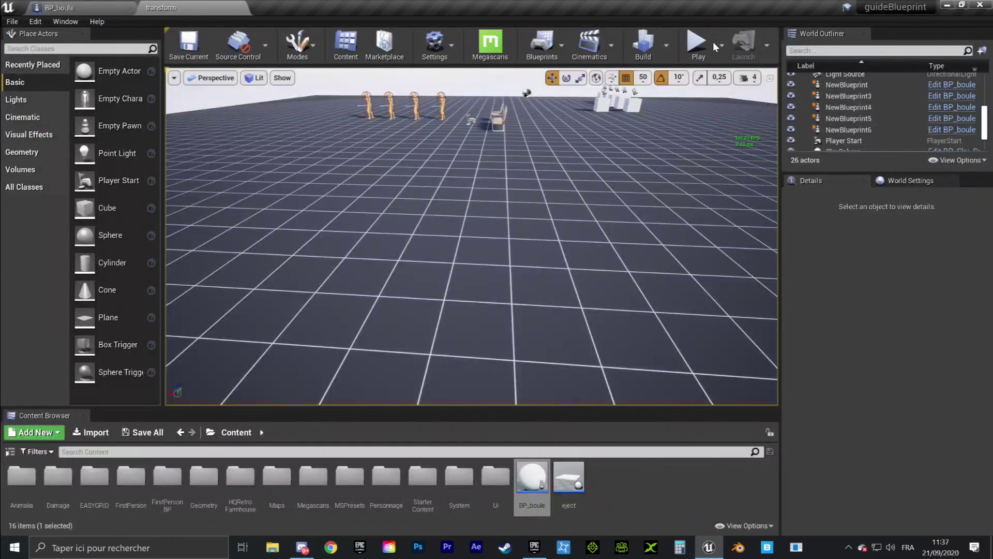
left_click(692, 51)
key("F11")
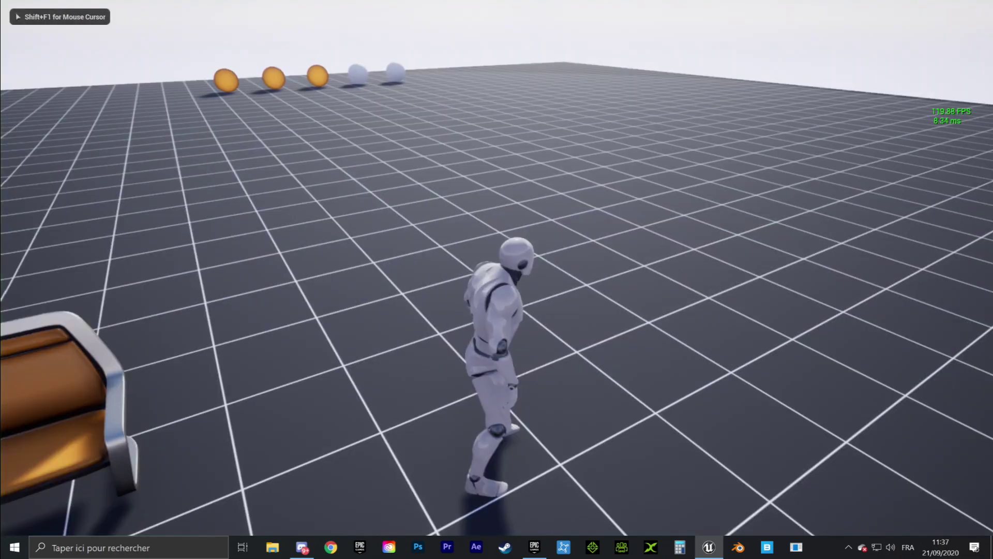
key("w")
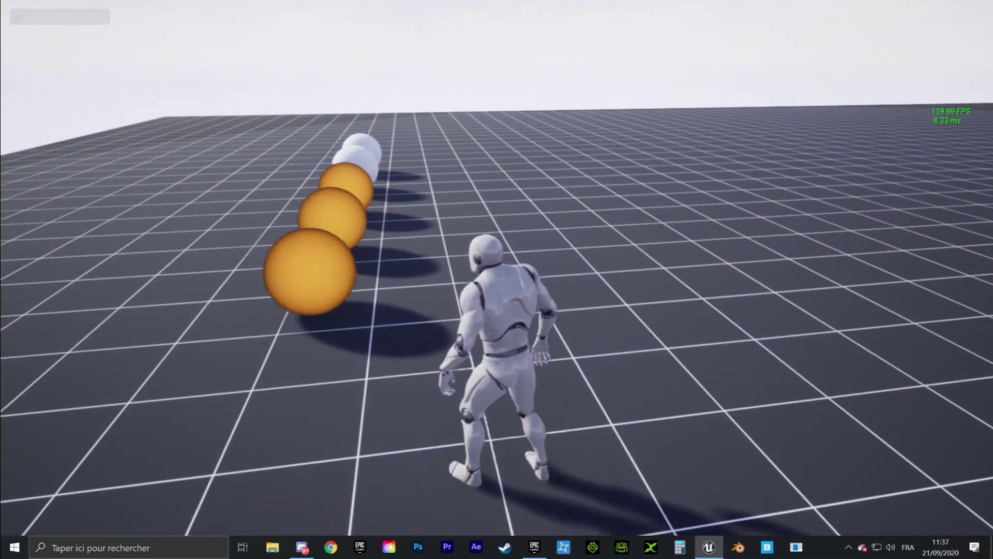
key("a")
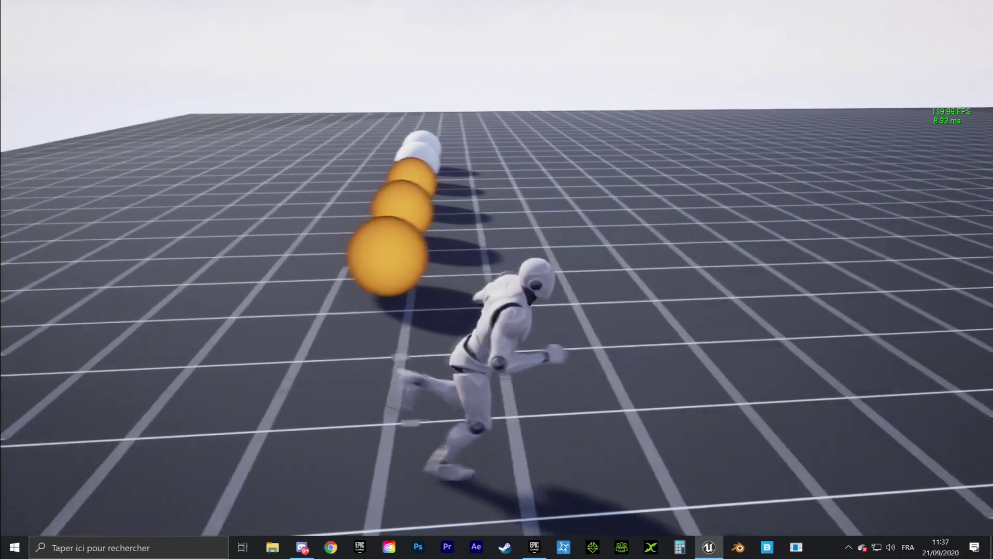
key("a")
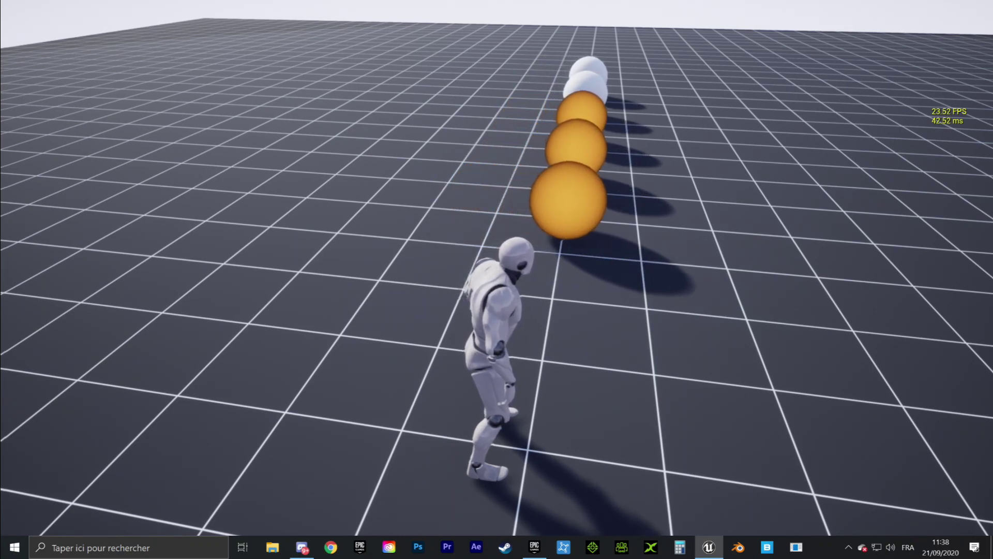
key("w")
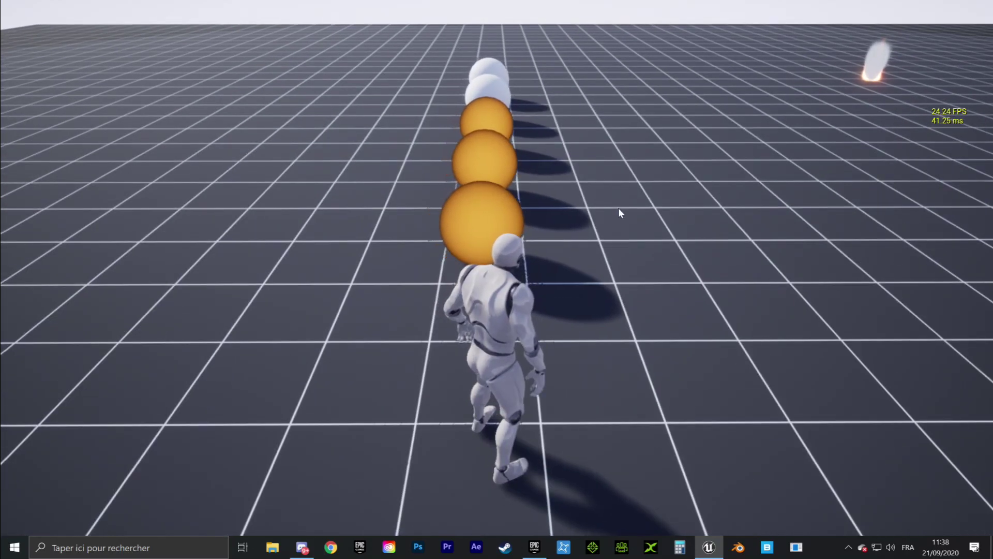
key("Escape")
Step: Open BP_boule and frame both AddActorWorldOffset nodes, centring the lower one
left_click(87, 6)
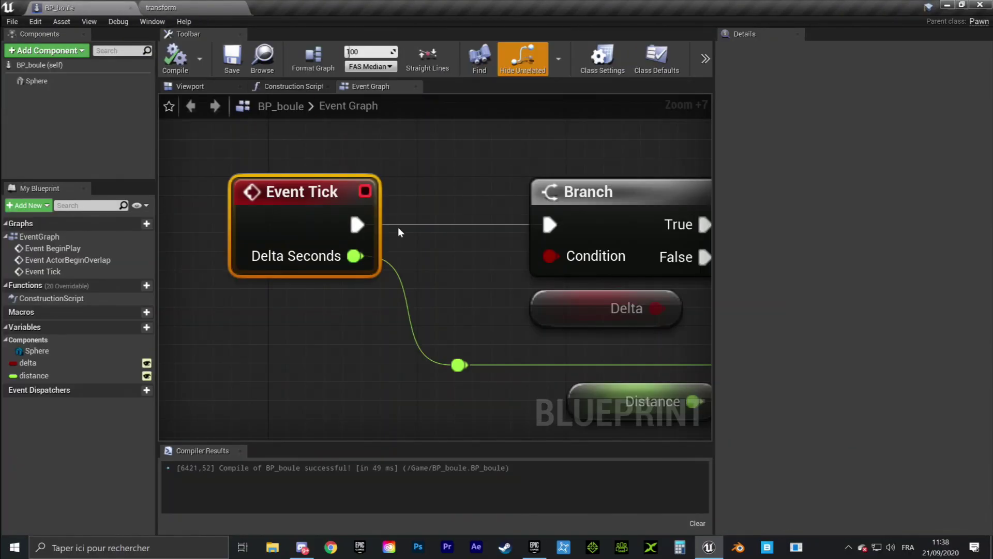
scroll(414, 227, "down", 6)
right_click_drag(422, 229, 264, 178)
scroll(453, 161, "down", 5)
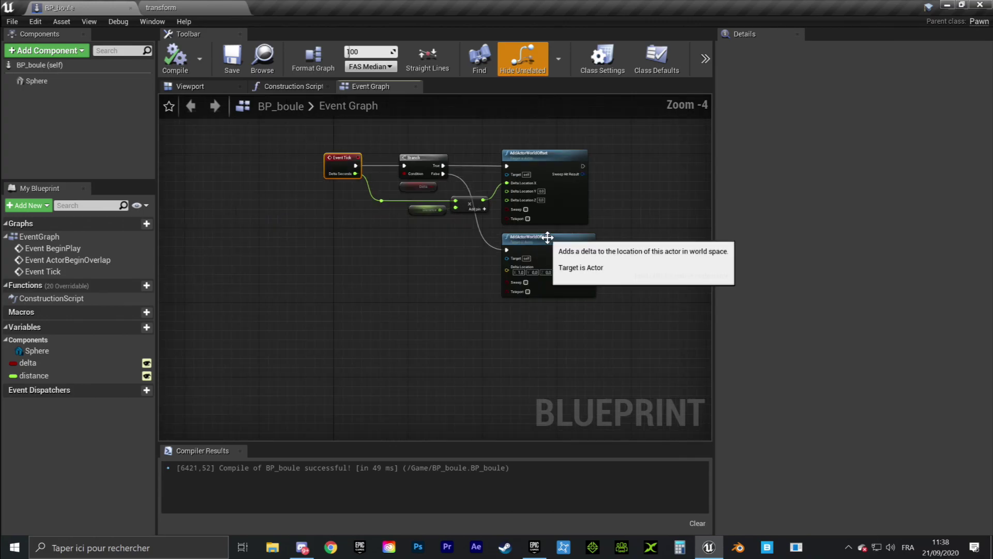
scroll(600, 230, "up", 2)
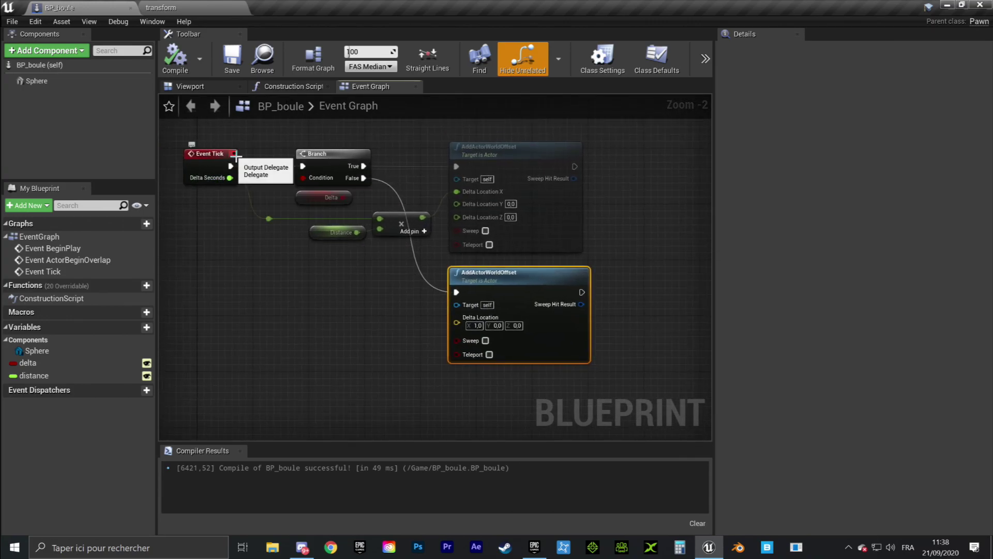
scroll(517, 293, "up", 6)
scroll(595, 249, "up", 3)
right_click_drag(594, 249, 539, 158)
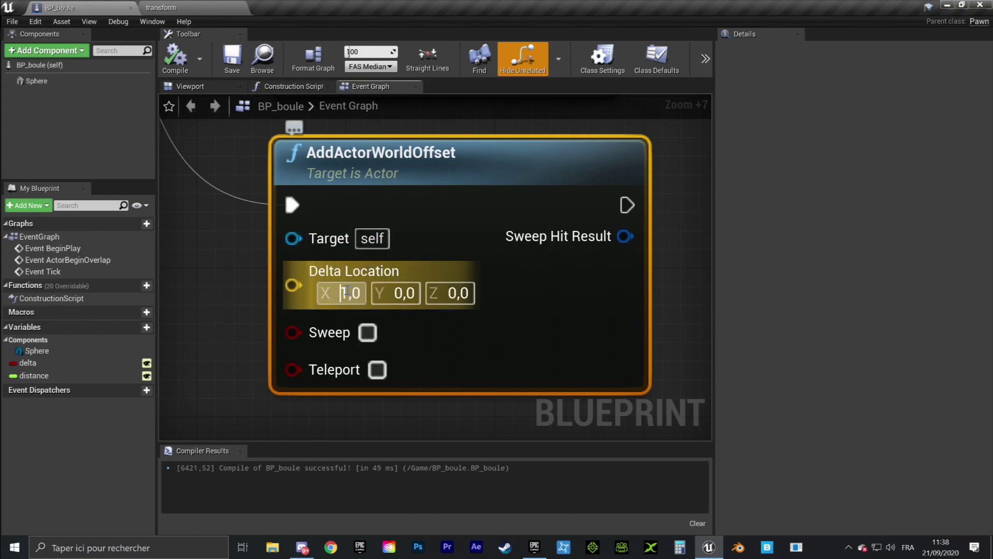
scroll(347, 293, "down", 1)
scroll(347, 292, "down", 1)
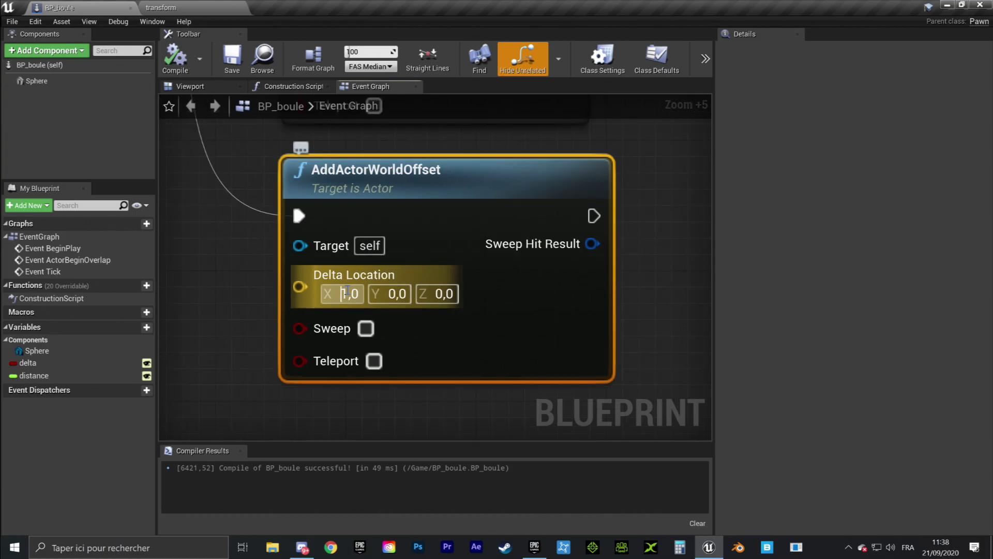
Step: Inspect Delta Location X, leaving it at 1,0, and return to the transform level
left_click_drag(347, 292, 331, 295)
left_click(466, 348)
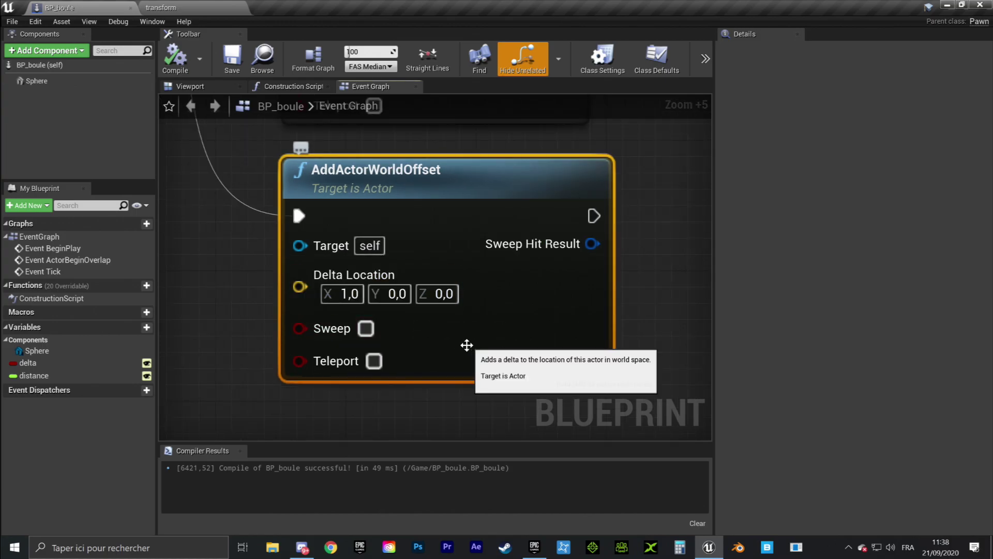
left_click(338, 293)
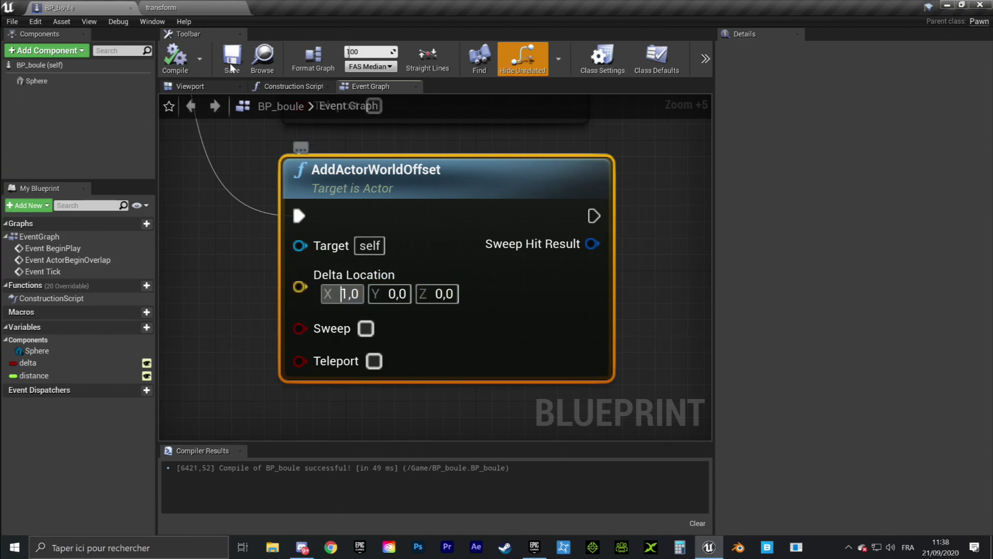
left_click(201, 6)
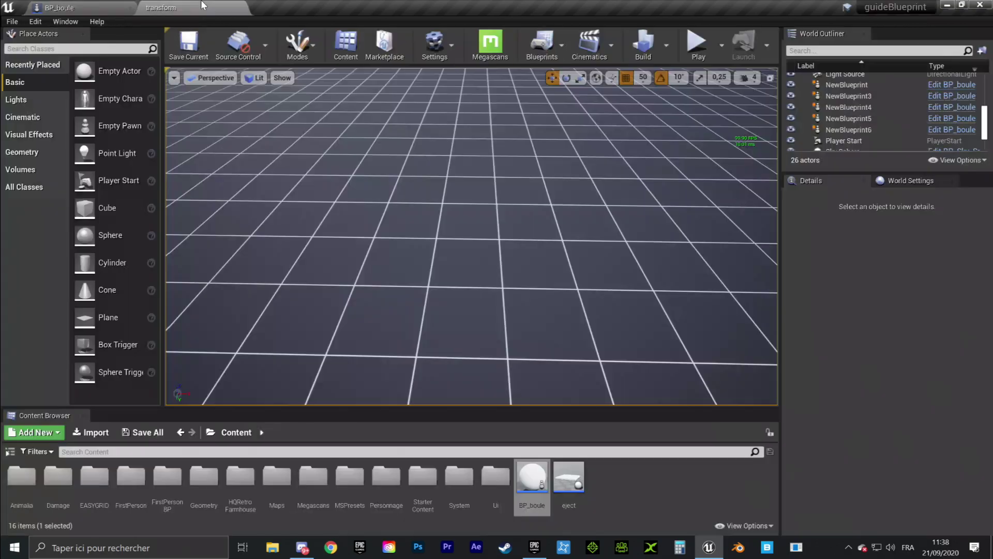
left_click(695, 47)
key("F11")
left_click(626, 155)
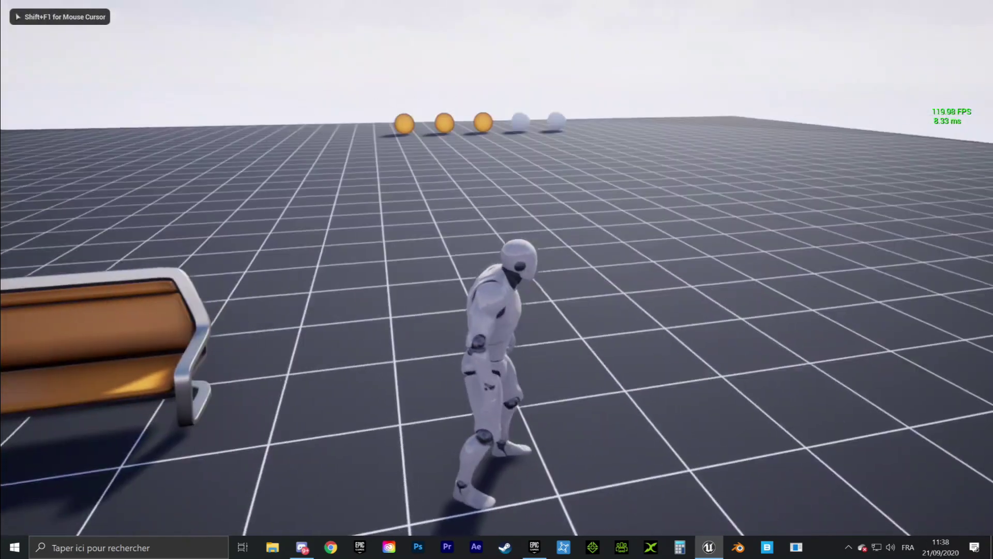
key("w")
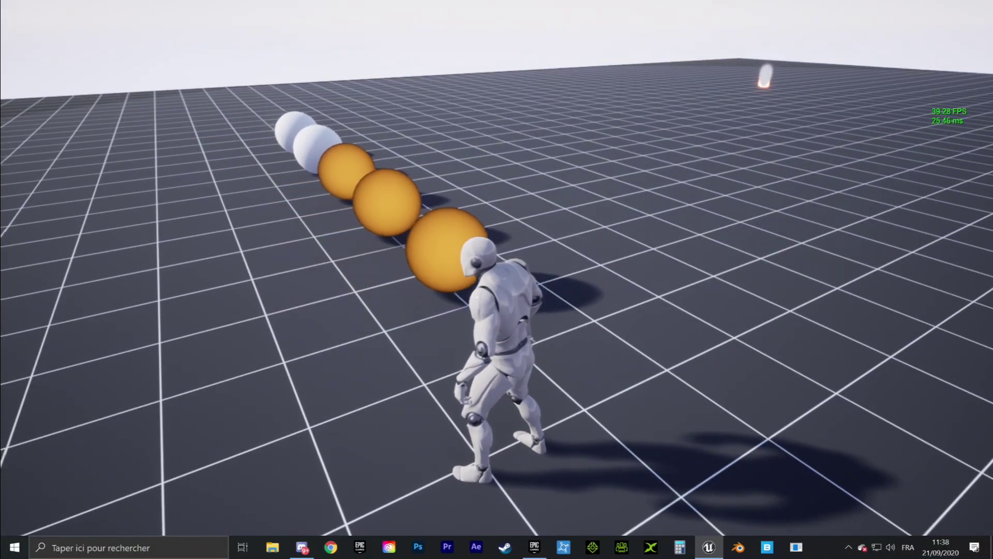
key("d")
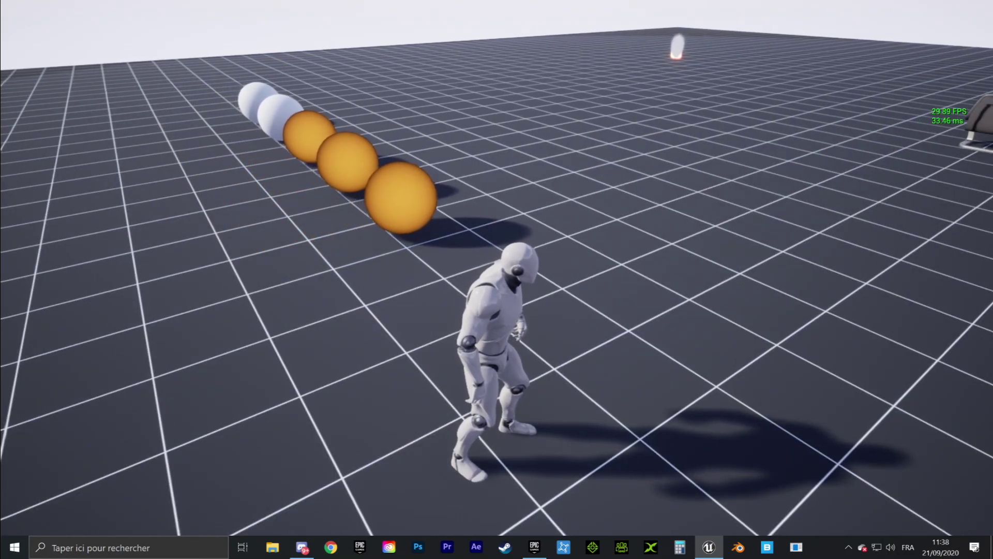
key("w")
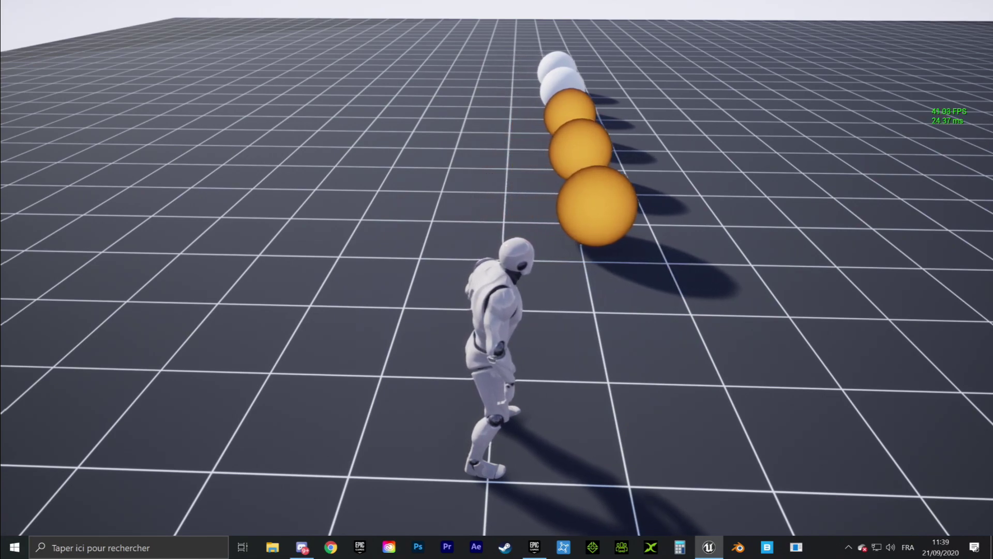
key("d")
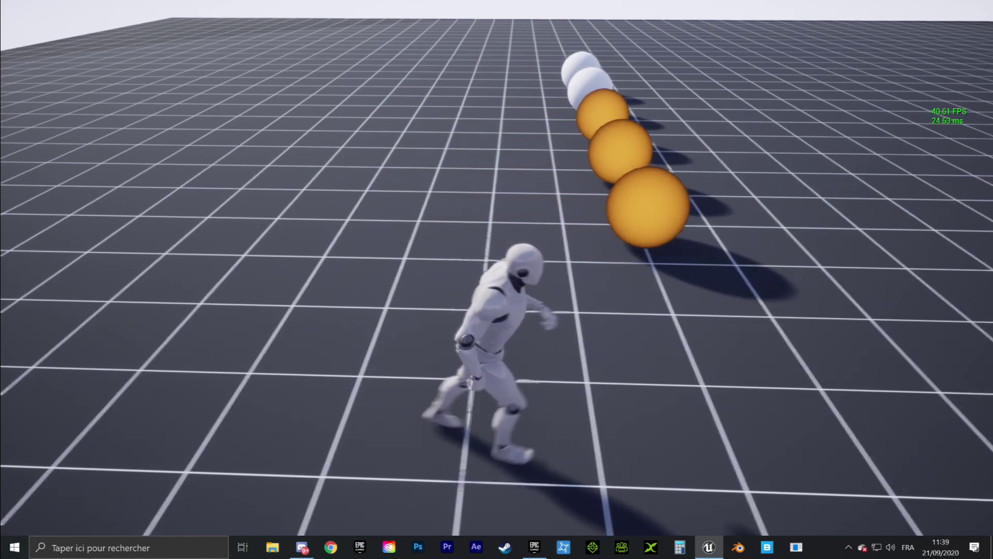
key("w")
key("Escape")
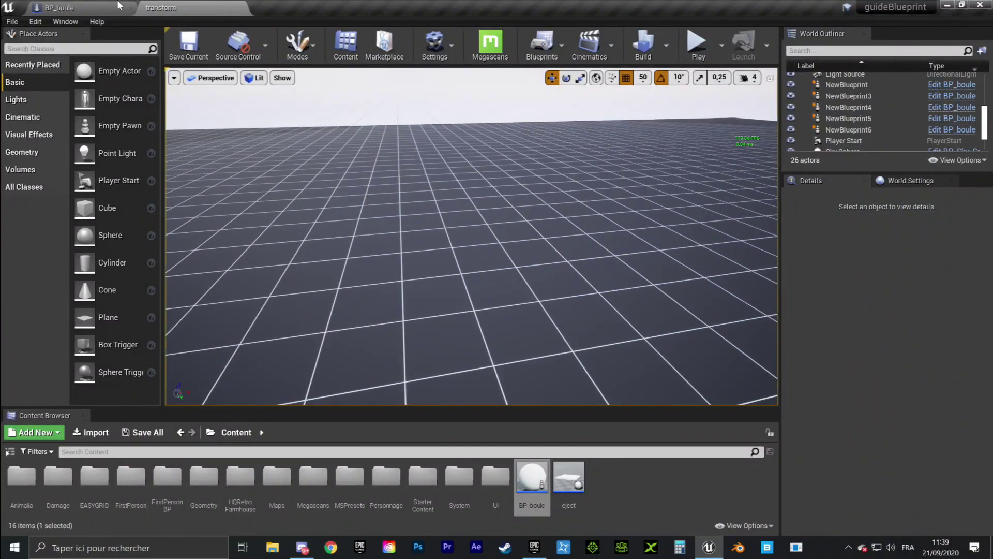
left_click(84, 4)
scroll(448, 215, "down", 7)
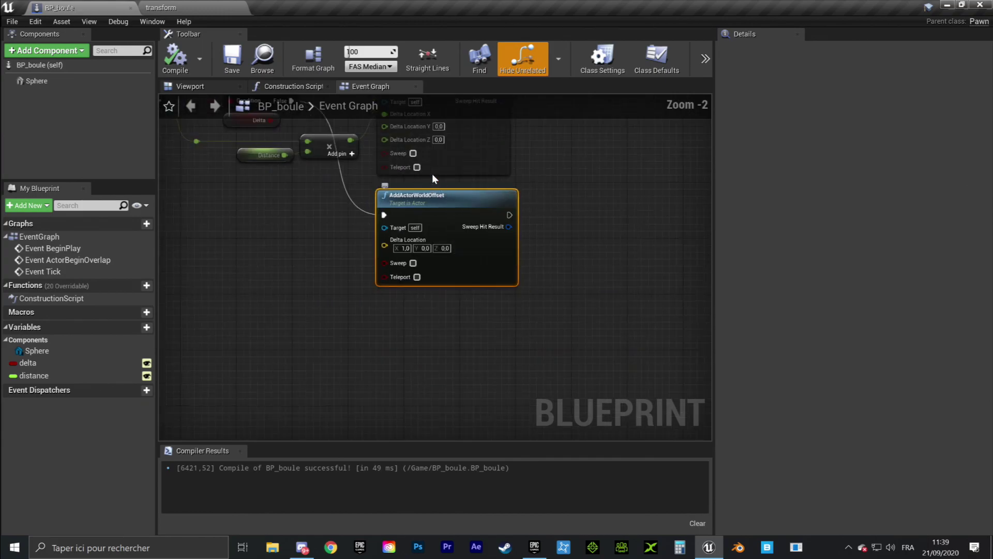
right_click_drag(433, 173, 574, 259)
scroll(419, 210, "up", 3)
scroll(419, 210, "up", 4)
scroll(419, 210, "up", 2)
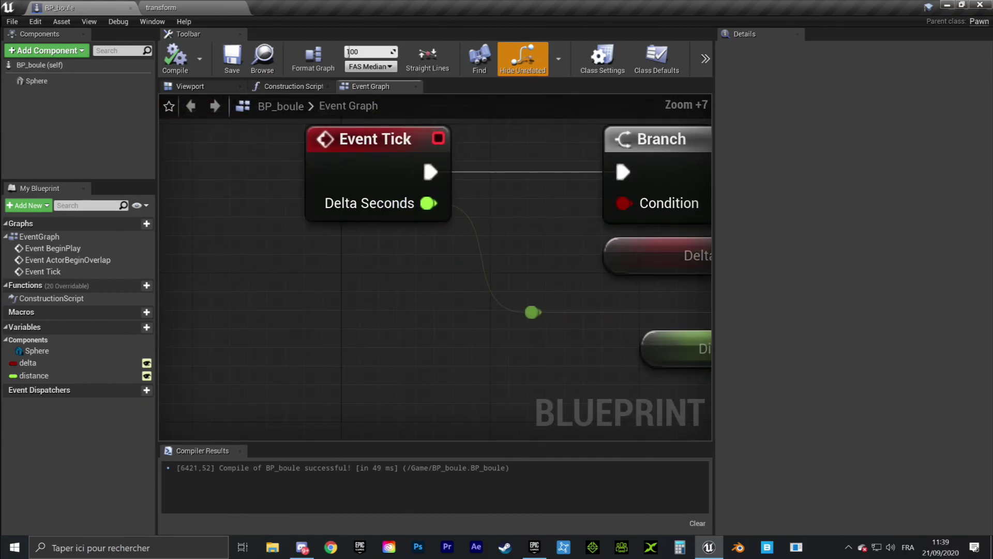
right_click_drag(402, 260, 461, 338)
left_click_drag(364, 318, 536, 269)
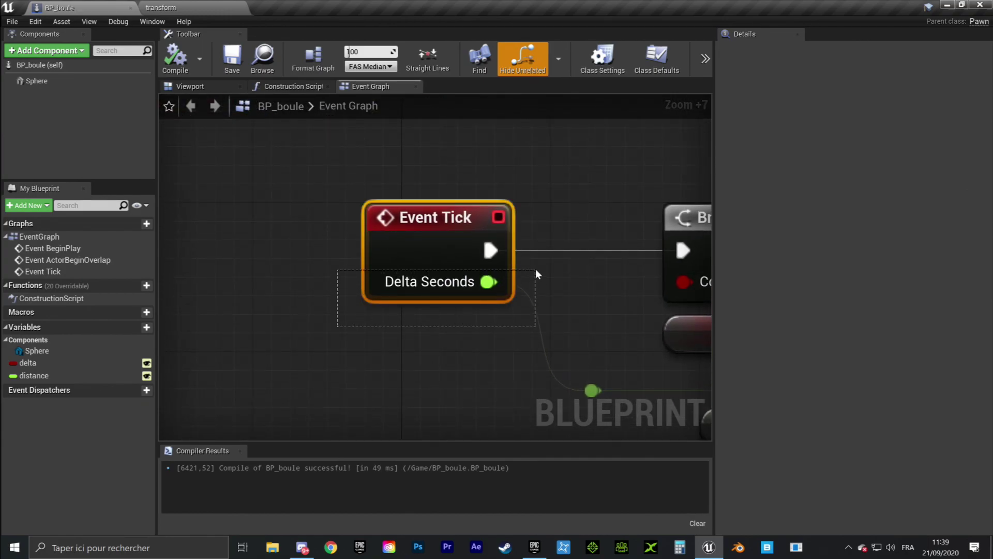
left_click(252, 6)
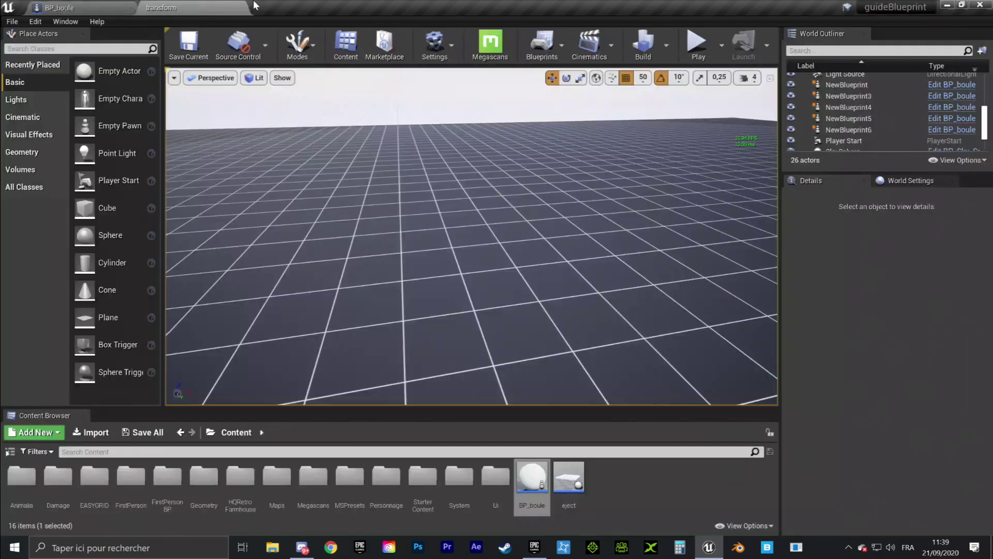
left_click(707, 45)
key("F11")
left_click(666, 140)
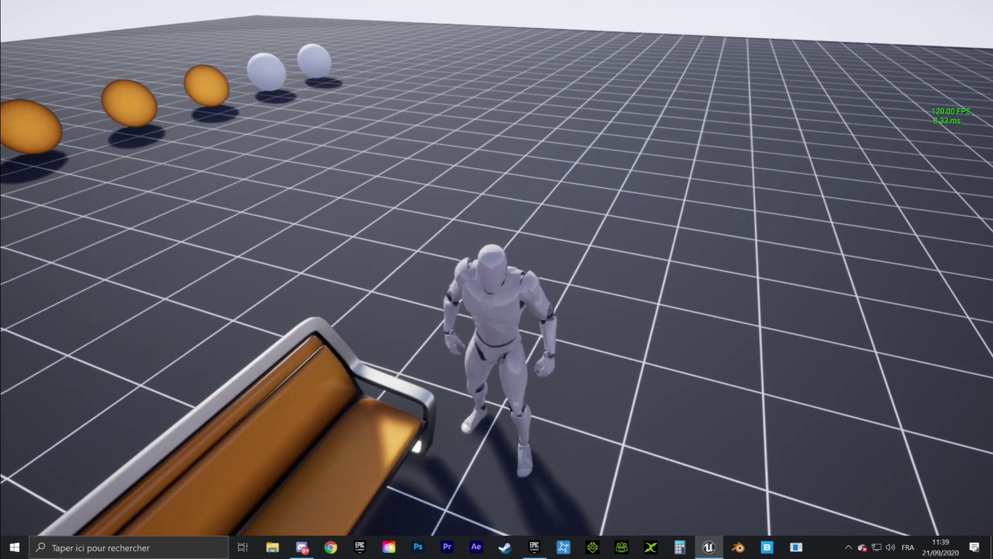
key("w")
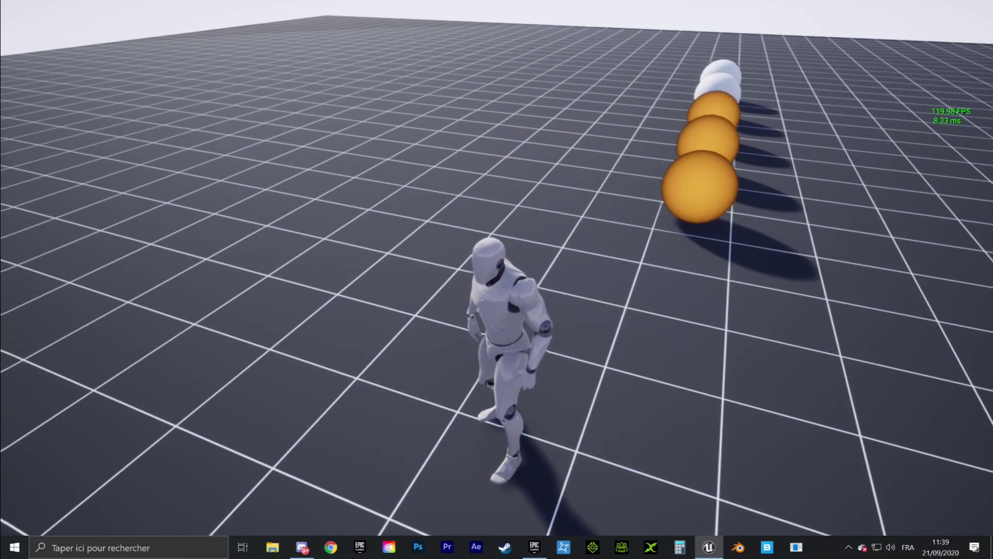
key("w")
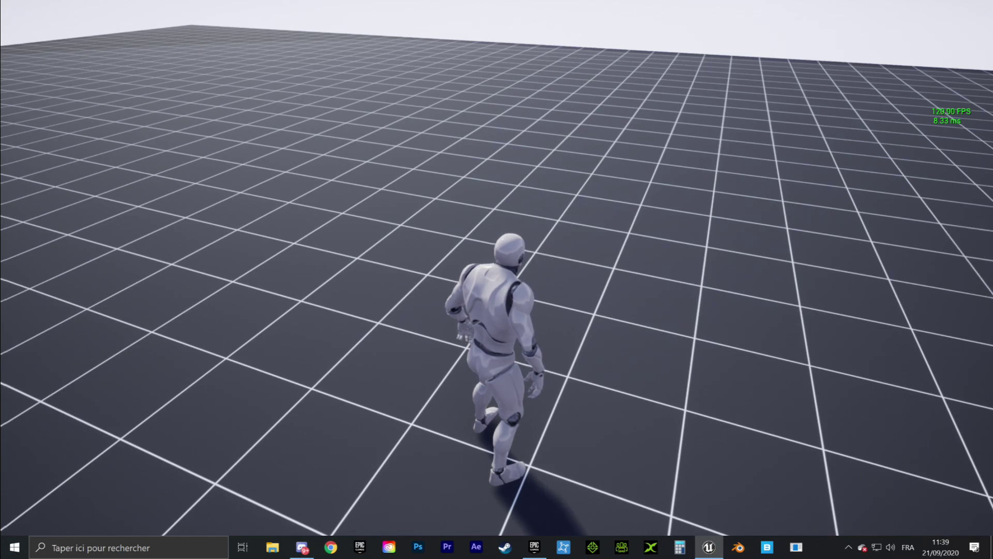
key("w")
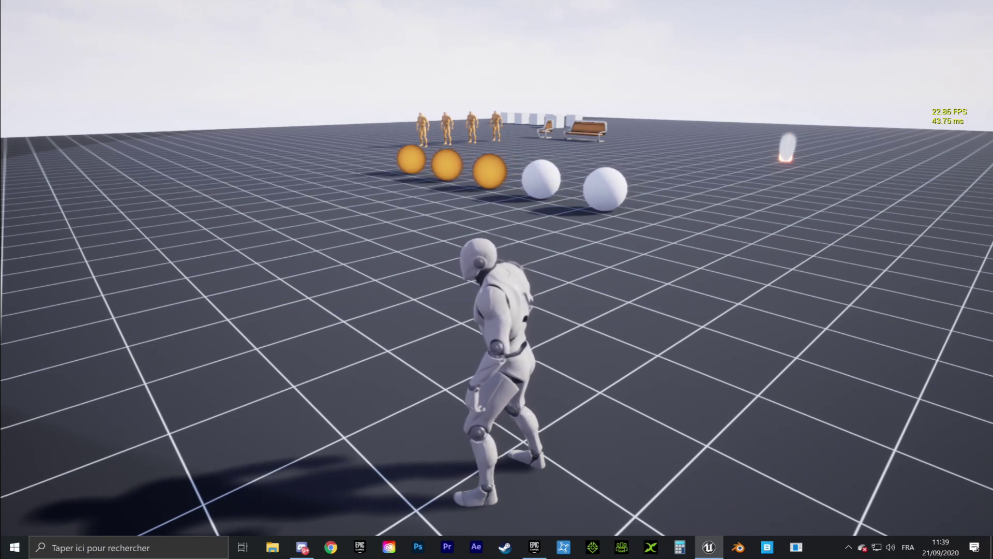
key("w")
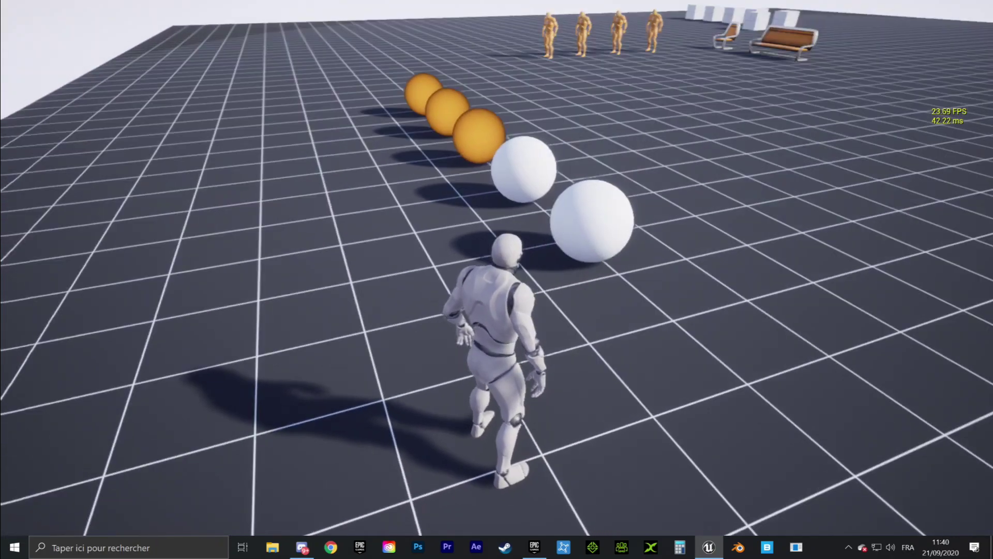
key("Escape")
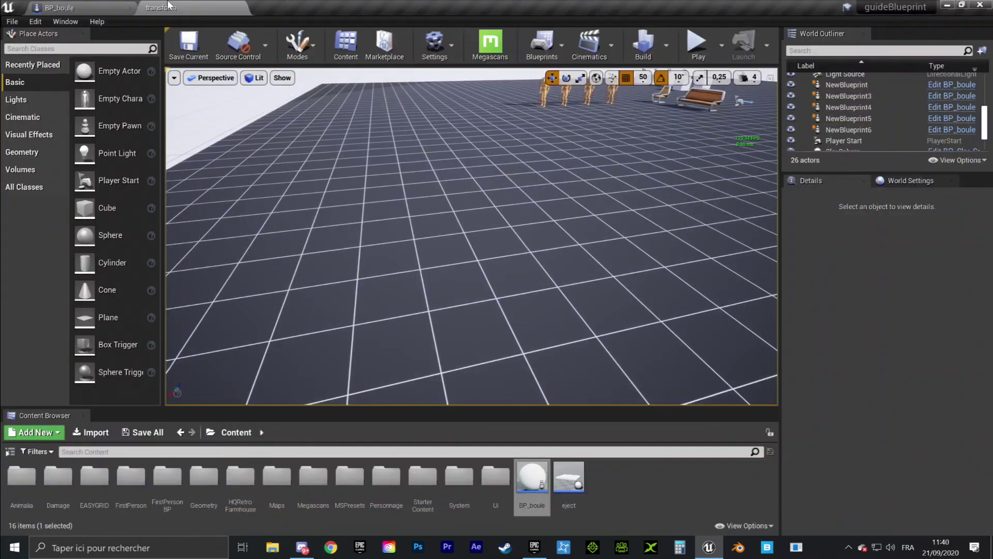
Step: Return to BP_boule and pan across the Branch, AddActorWorldOffset and Distance nodes
left_click(132, 4)
right_click_drag(530, 328, 382, 258)
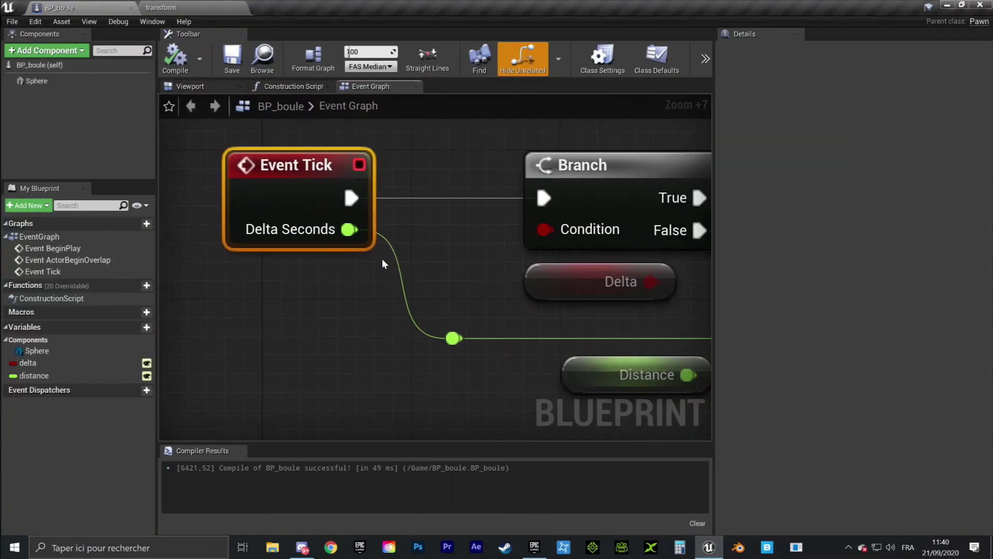
scroll(363, 238, "down", 3)
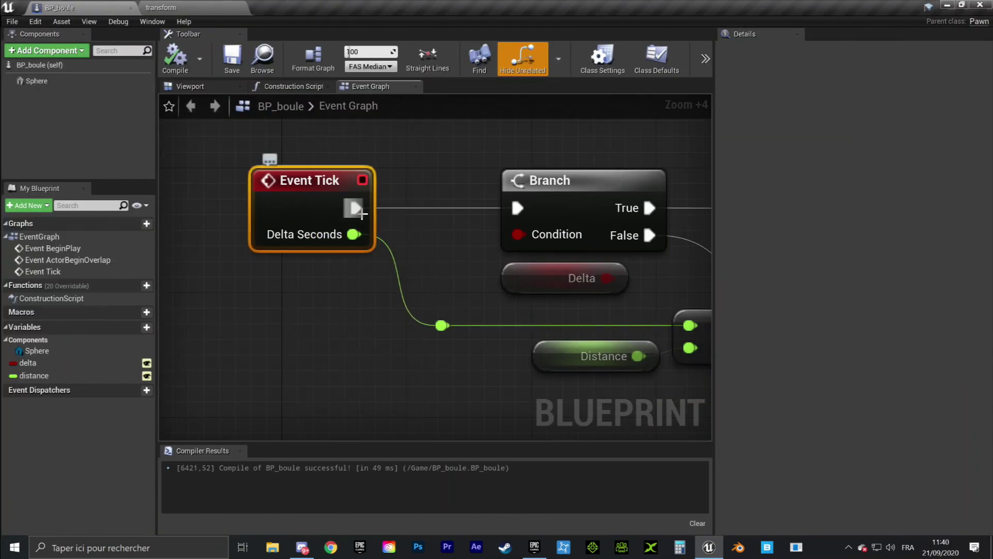
right_click_drag(523, 220, 502, 215)
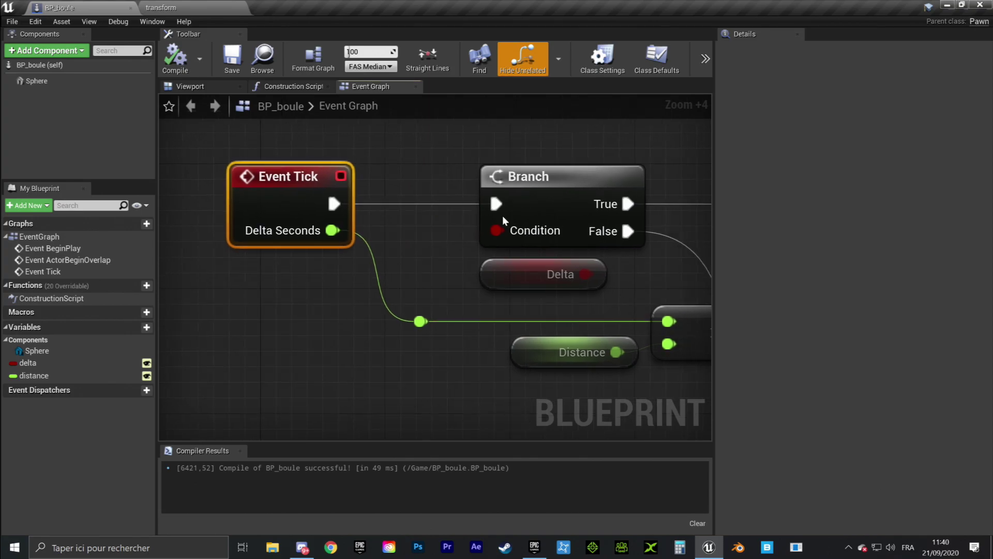
left_click_drag(713, 274, 865, 274)
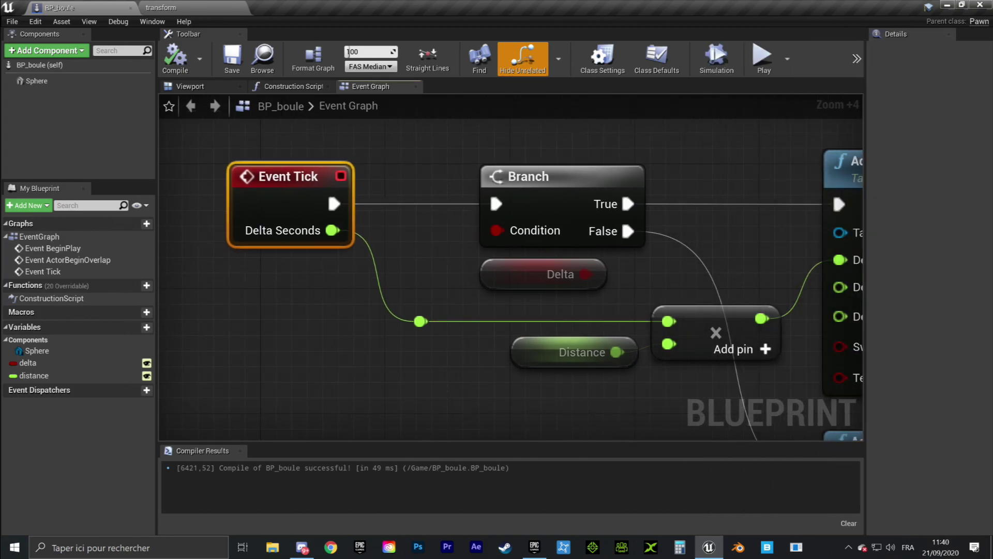
mouse_move(344, 241)
right_mouse_down()
mouse_move(414, 222)
mouse_move(313, 209)
right_mouse_up()
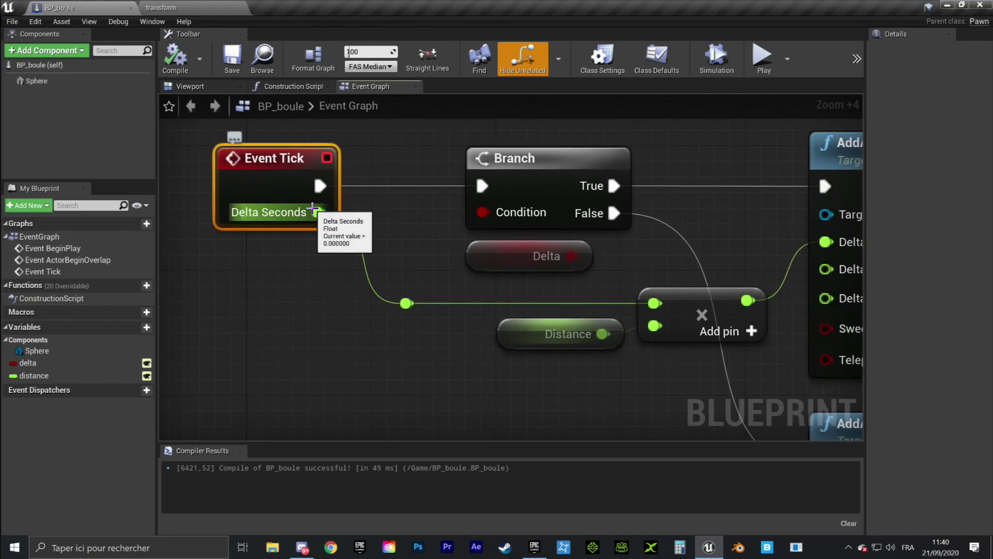
right_click_drag(607, 296, 558, 282)
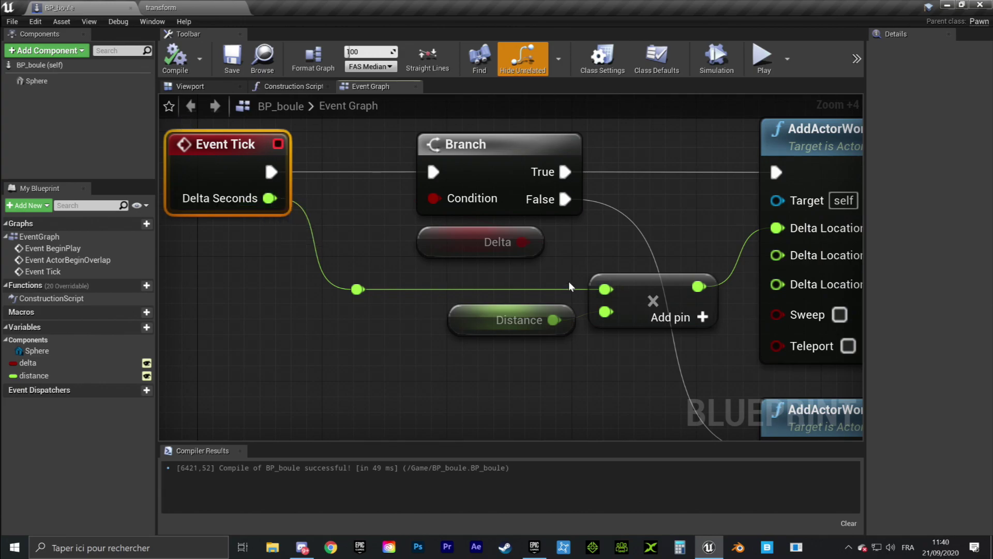
right_click_drag(543, 331, 454, 293)
scroll(454, 294, "up", 1)
scroll(454, 294, "up", 1)
Step: Select the Distance node and inspect the distance variable's default value of 120,0
left_click(448, 325)
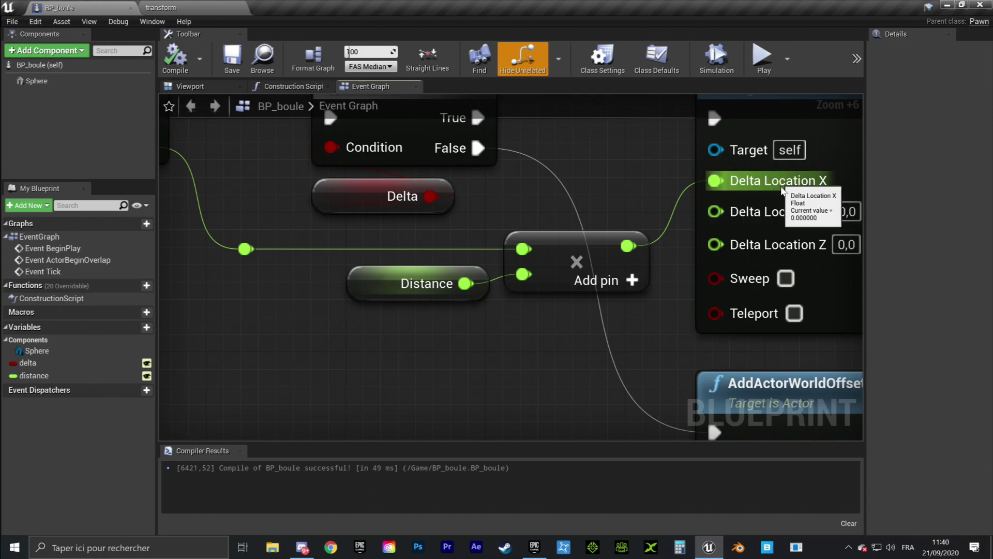
right_click_drag(490, 247, 383, 293)
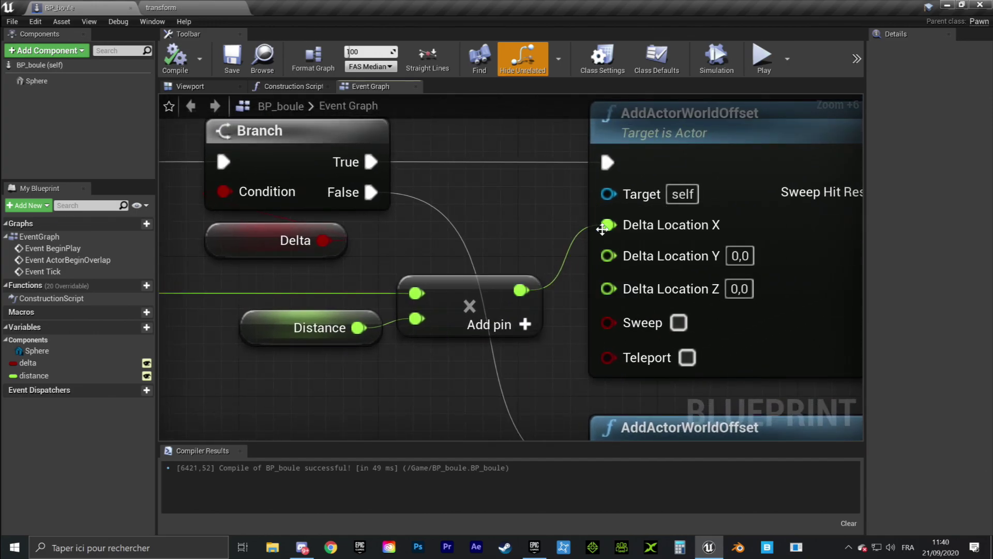
right_click_drag(357, 370, 563, 347)
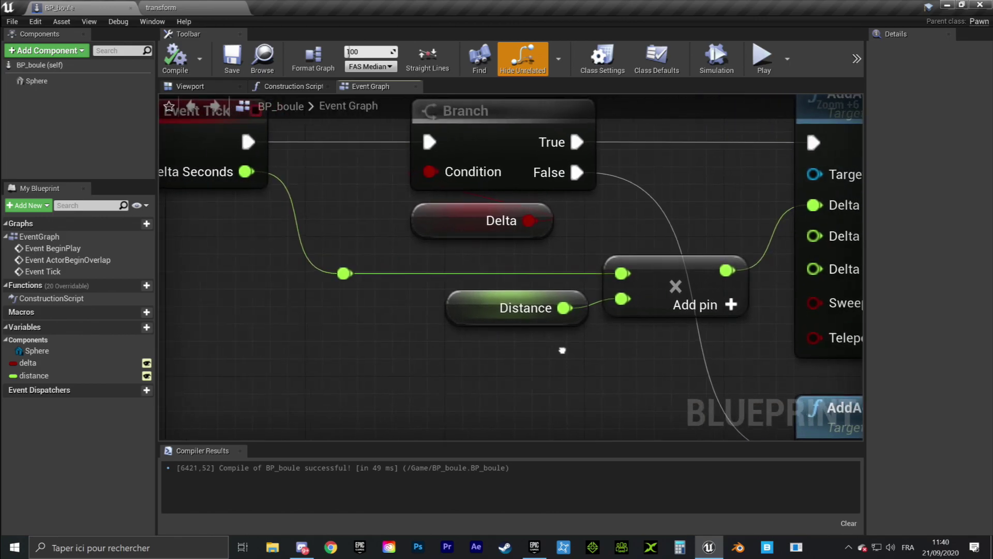
scroll(448, 359, "down", 3)
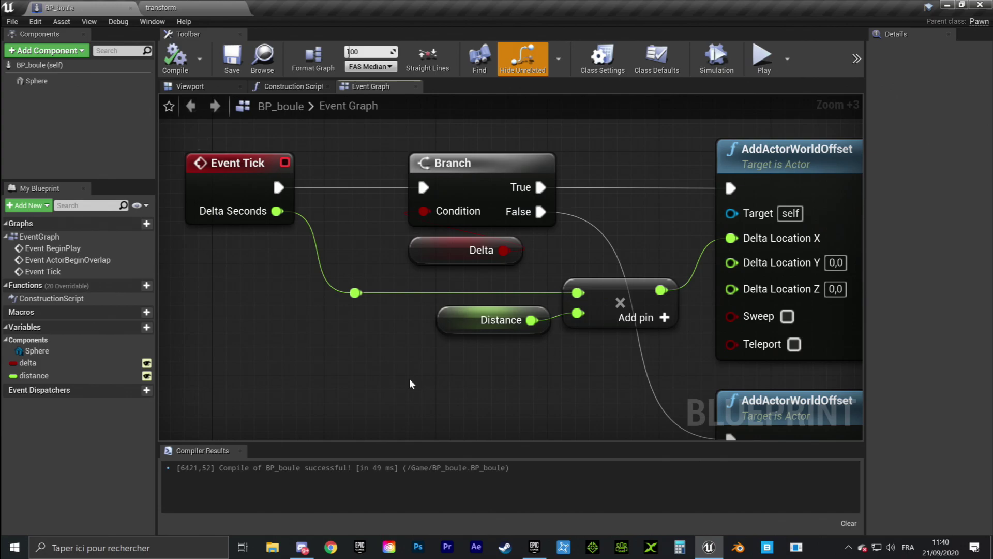
left_click_drag(411, 374, 539, 306)
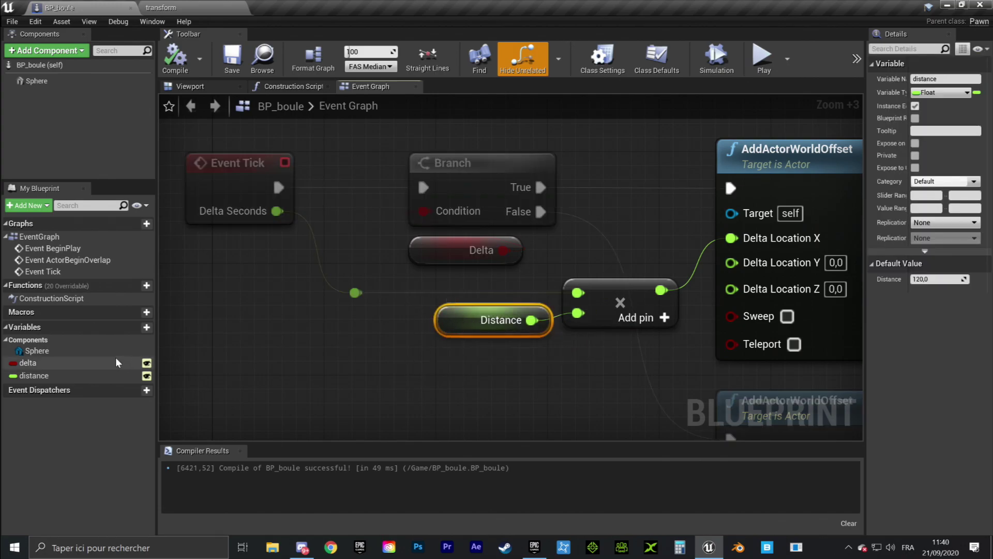
left_click(59, 376)
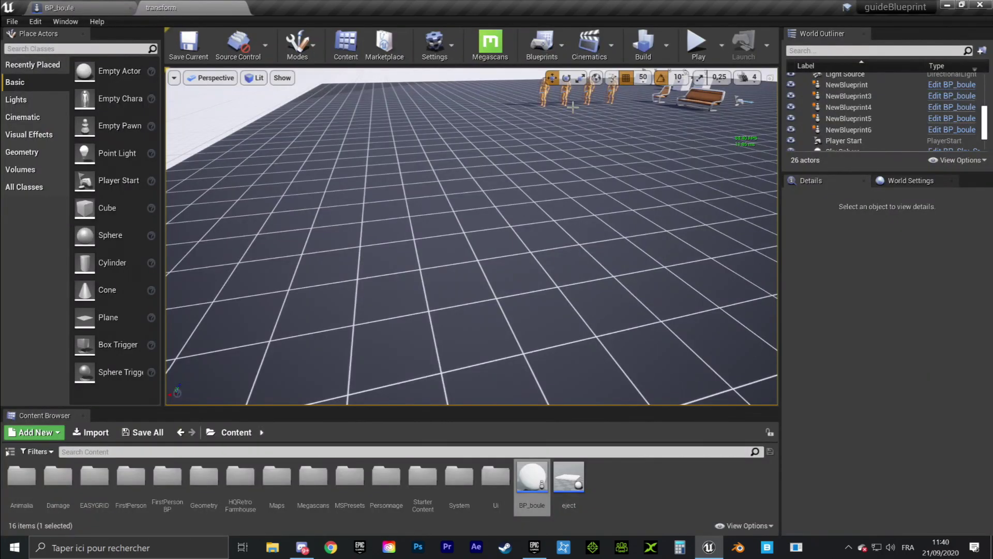
Step: Tick Delta on the nearest sphere (NewBlueprint6), then inspect NewBlueprint5 and NewBlueprint
right_click_drag(572, 107, 572, 107)
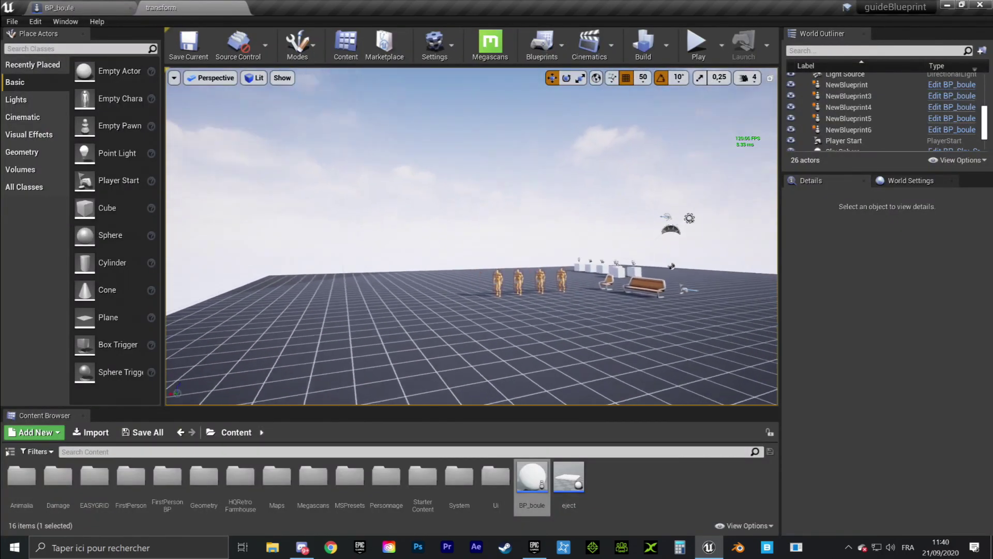
right_click_drag(573, 193, 573, 193)
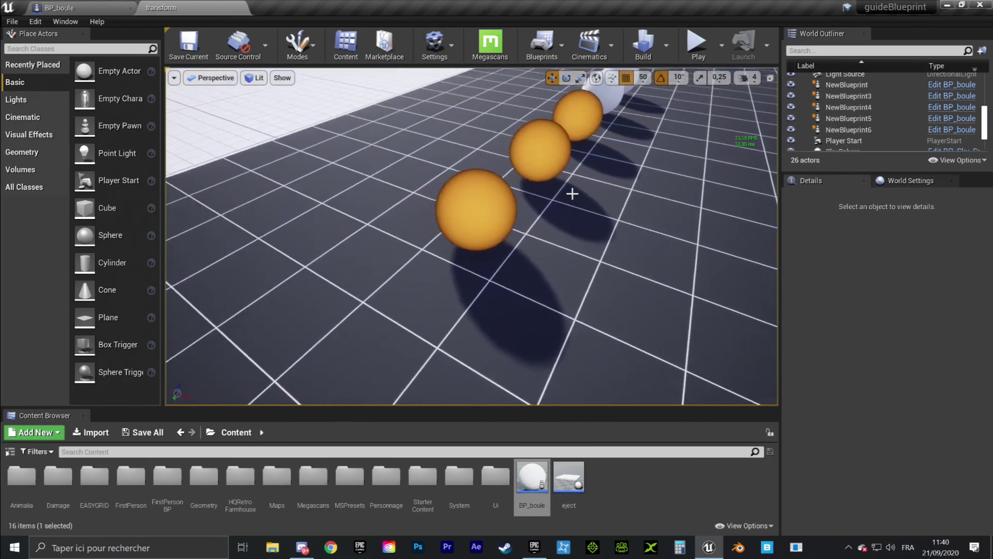
left_click(433, 249)
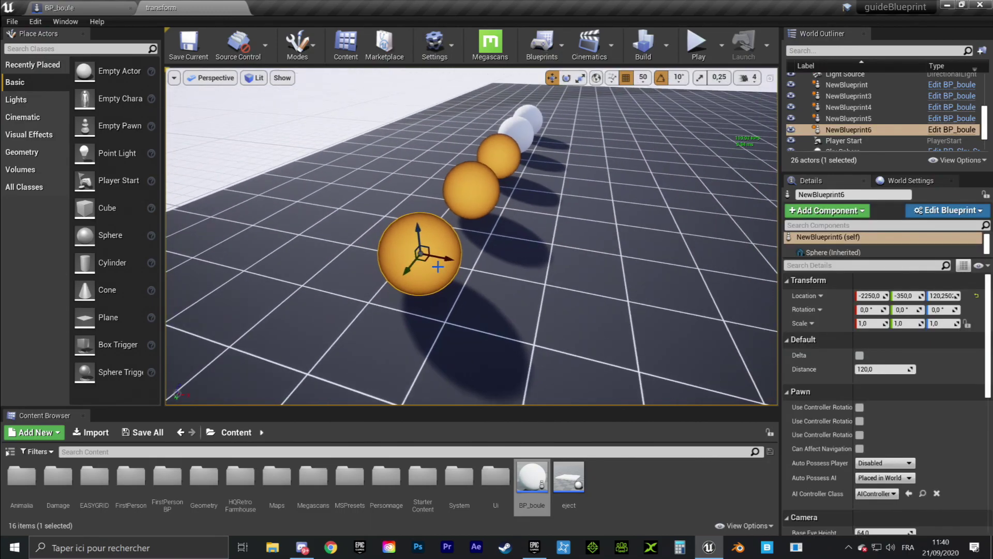
left_click(859, 356)
right_click_drag(547, 100, 450, 140)
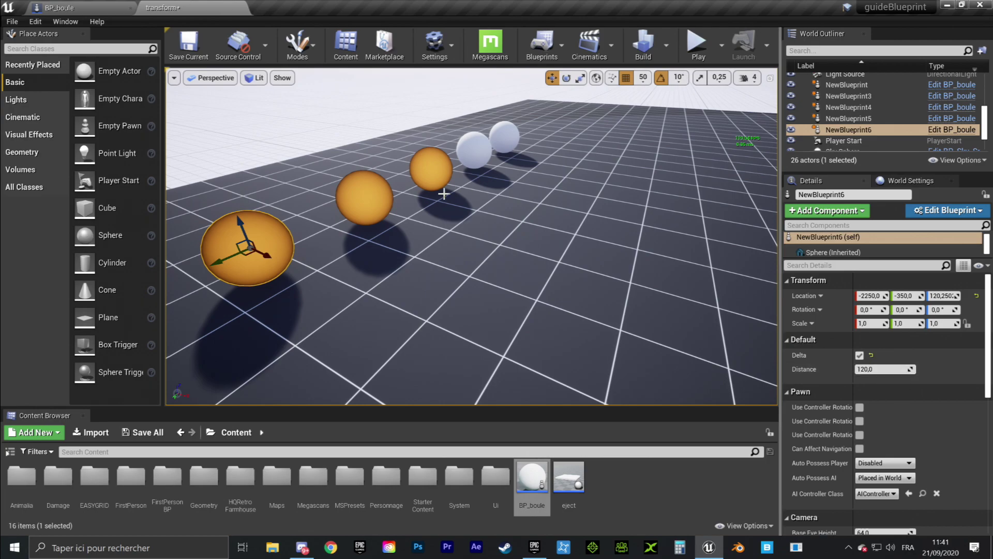
left_click(364, 196)
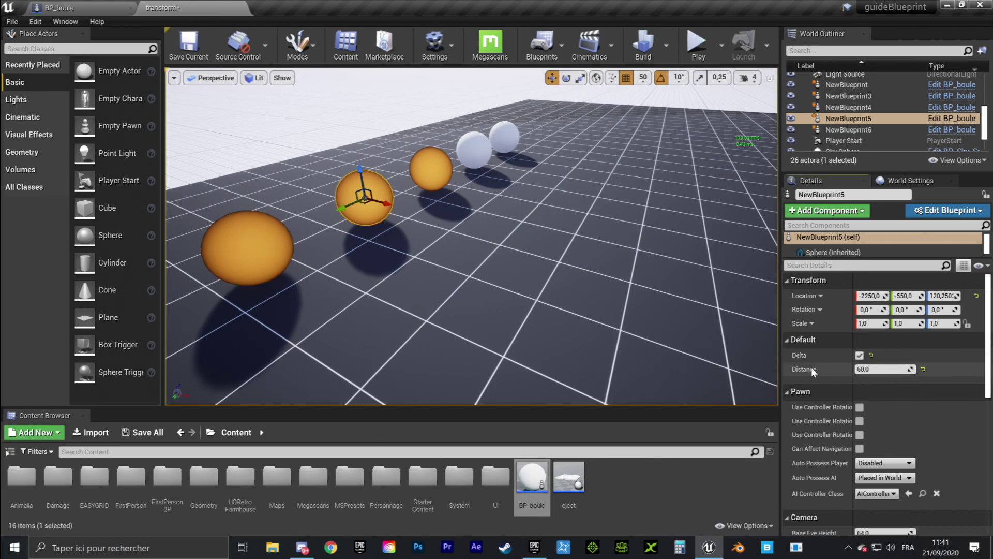
left_click(422, 177)
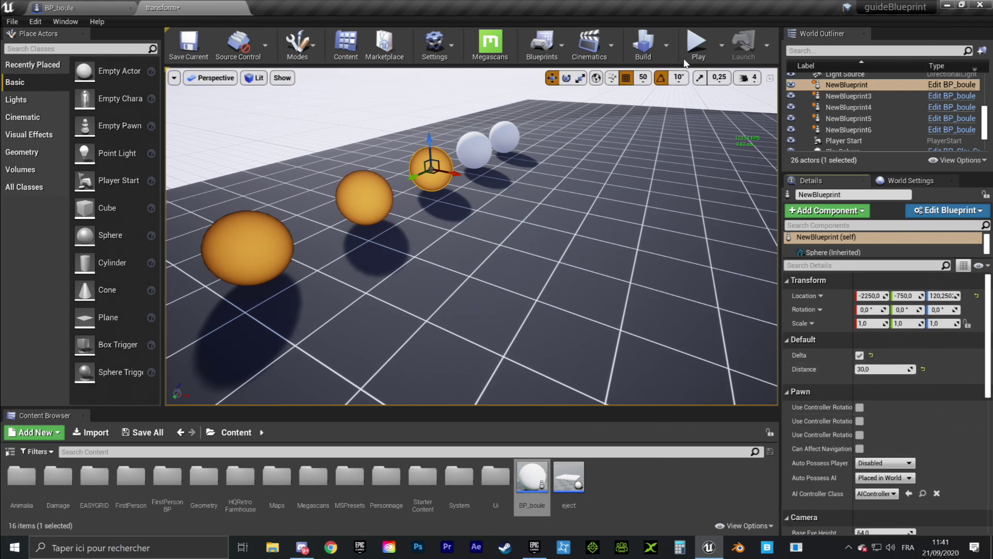
Step: Play fullscreen, running the character around the grid after the moving orange spheres, then stop
left_click(699, 46)
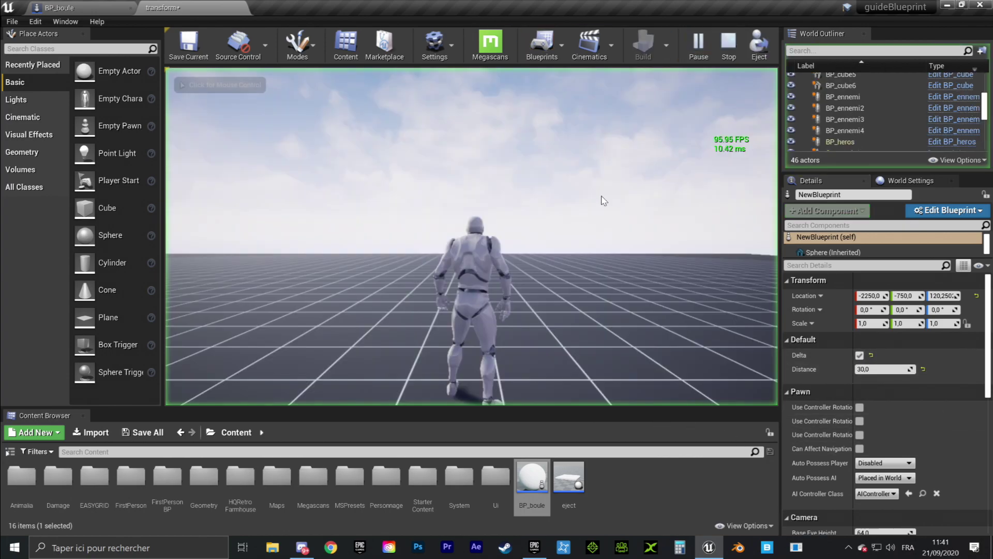
key("F11")
key("d")
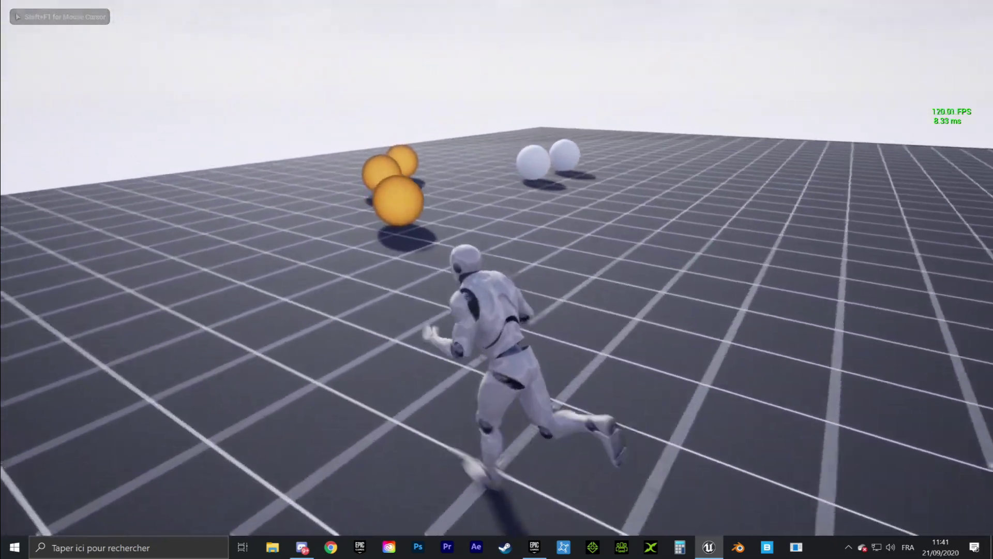
key("s")
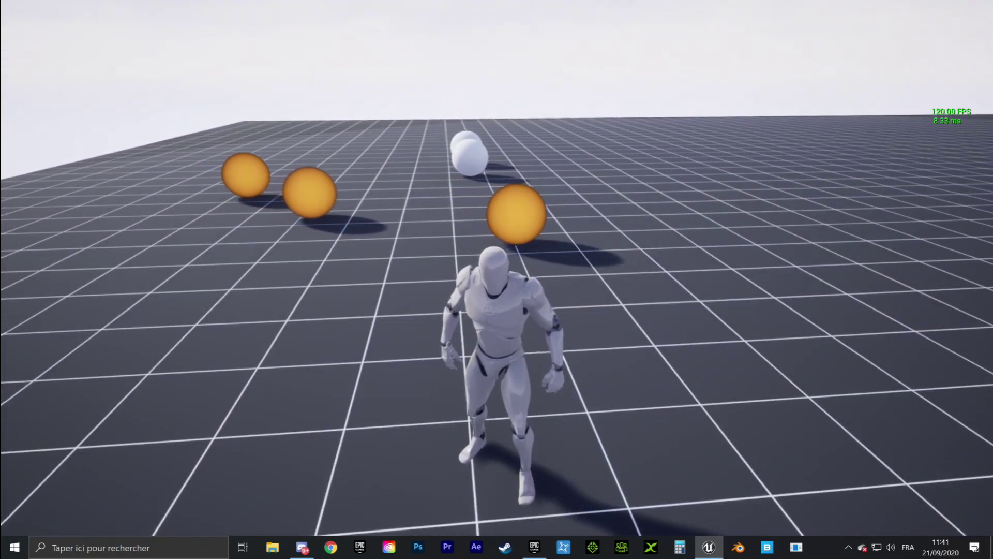
key("d")
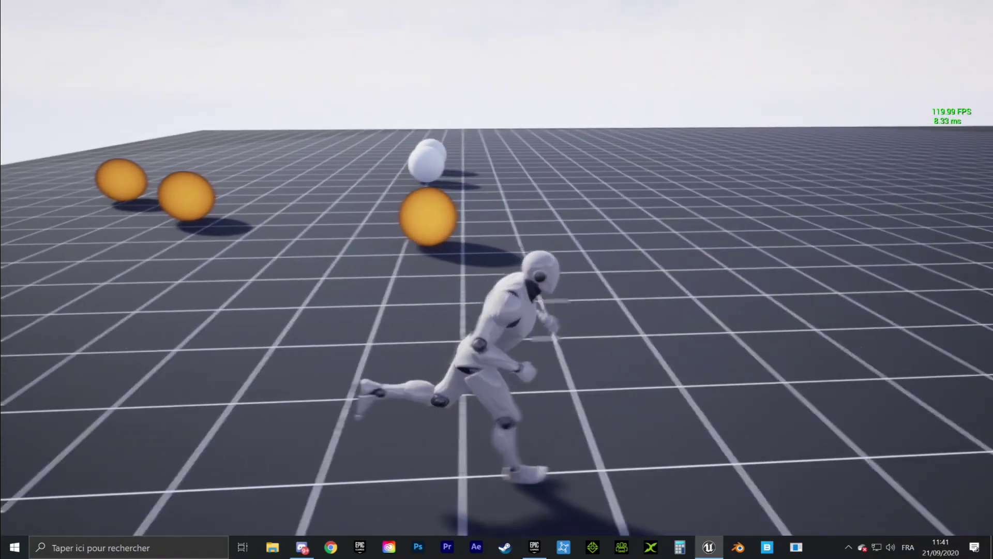
key("d")
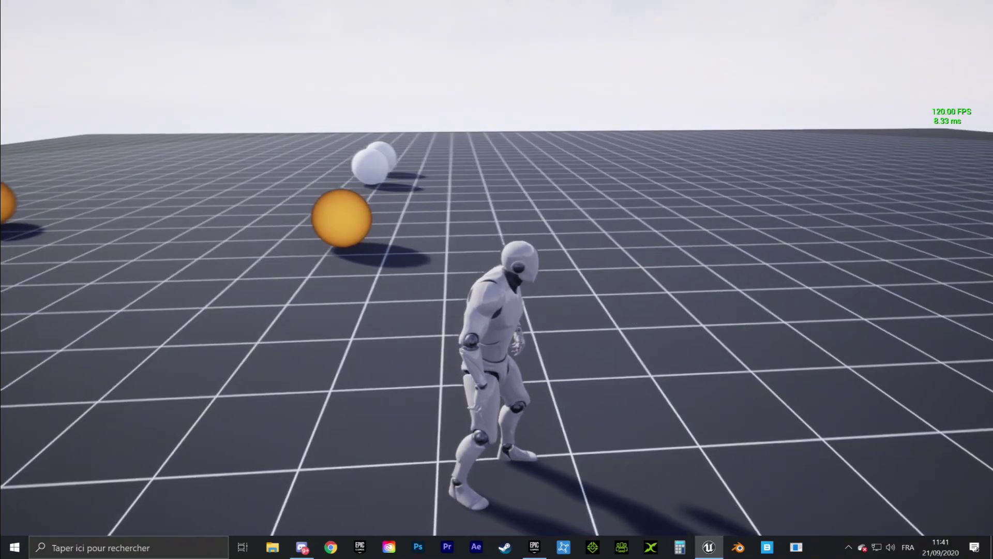
key("w")
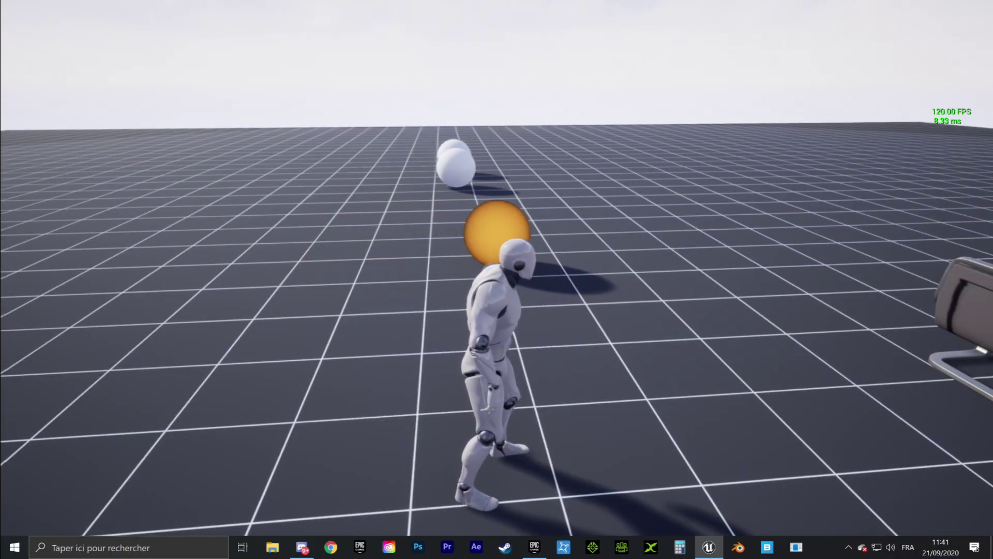
key("d")
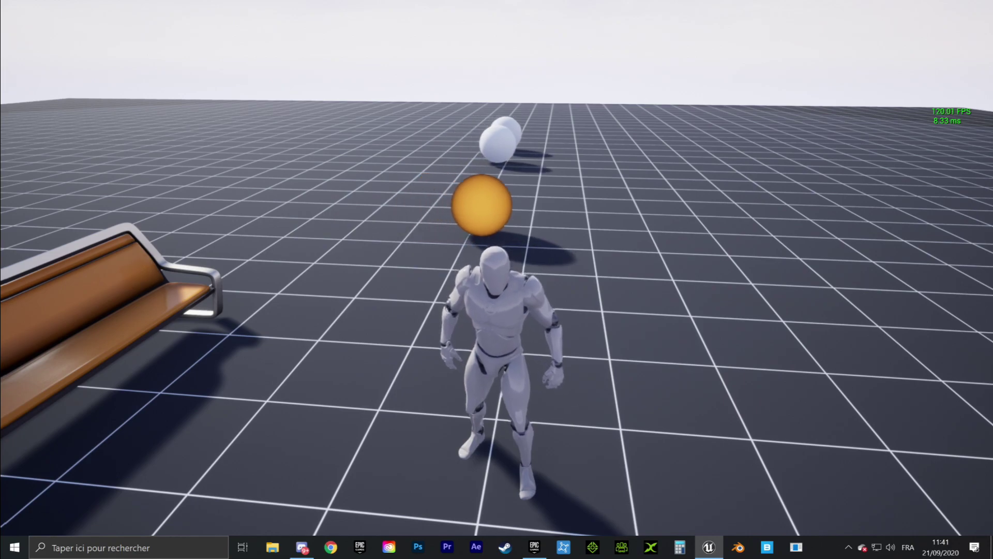
key("d")
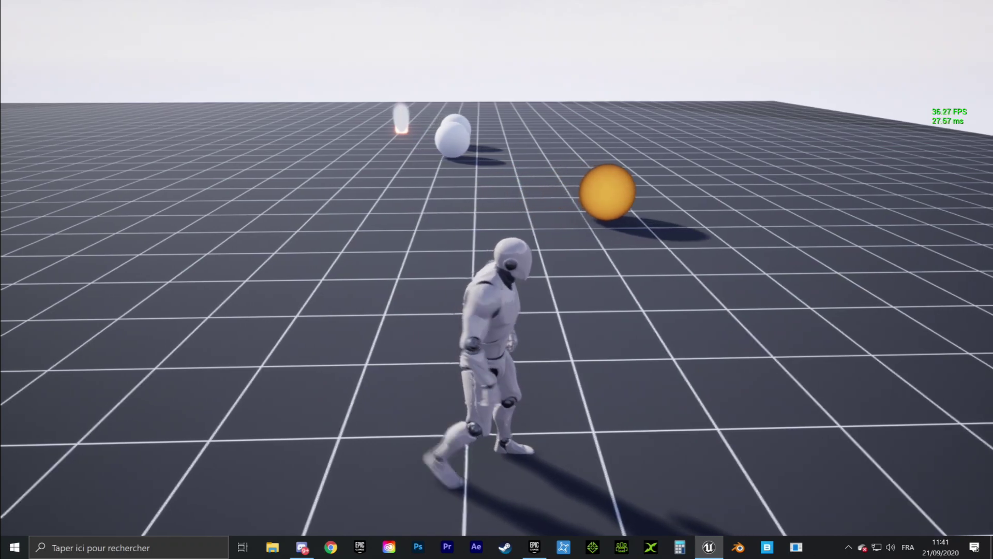
key("w")
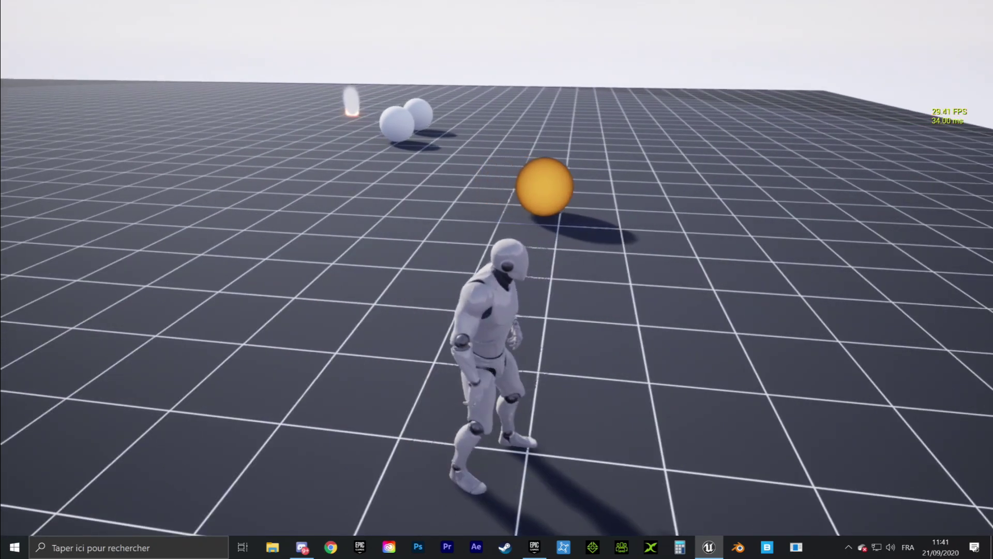
key("d")
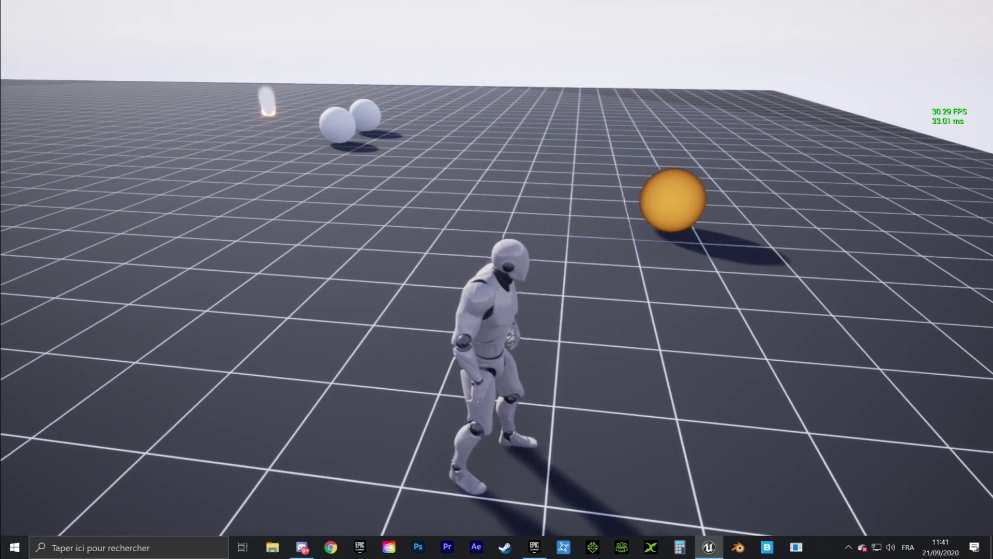
key("w")
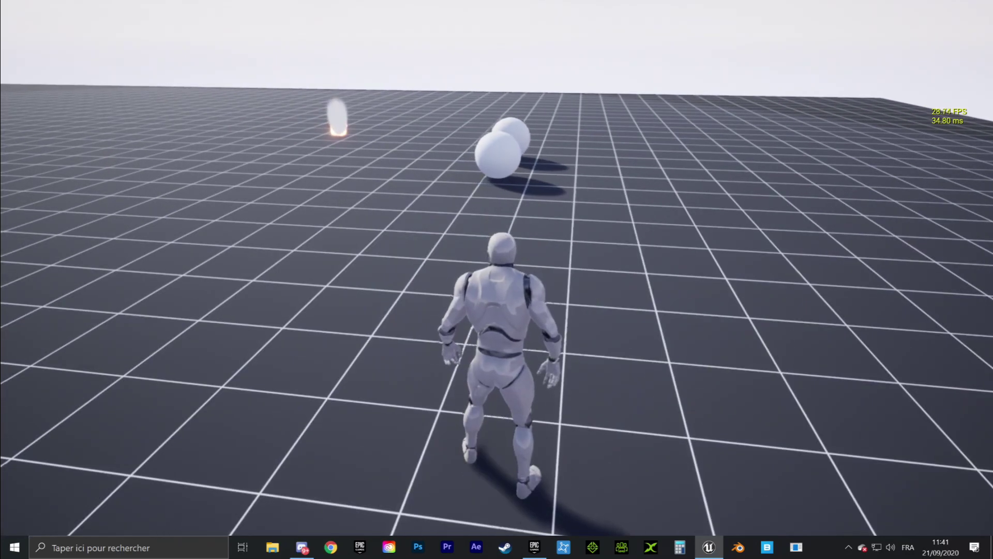
key("s")
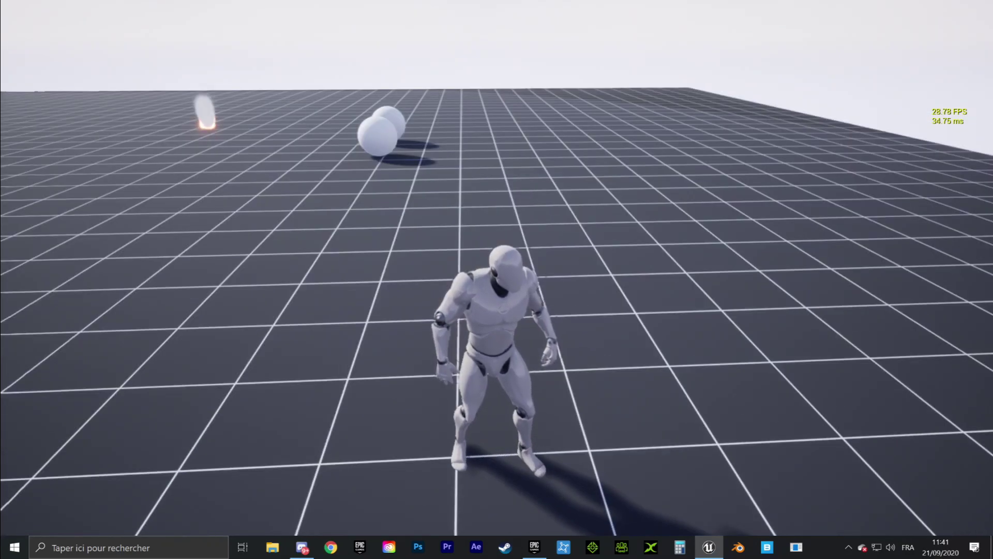
key("w")
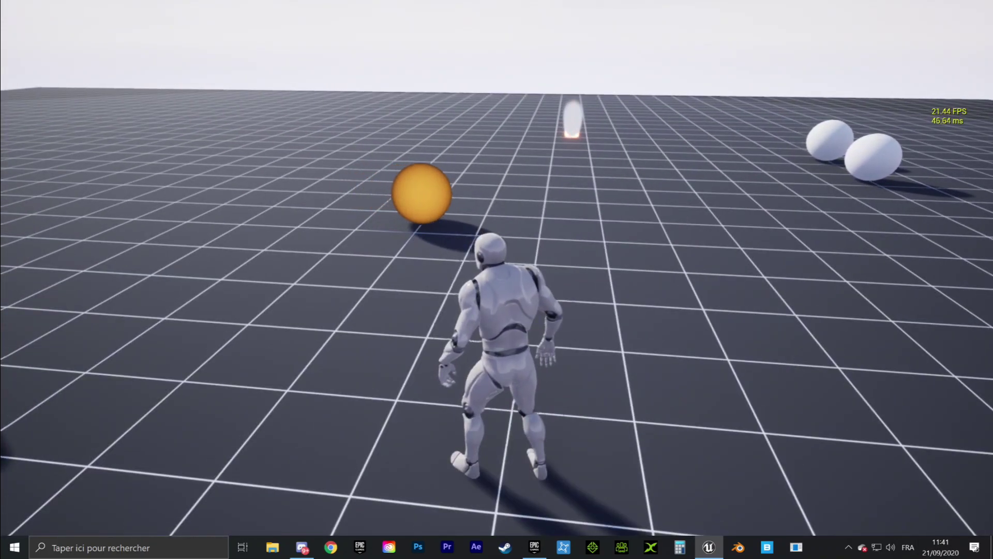
key("w")
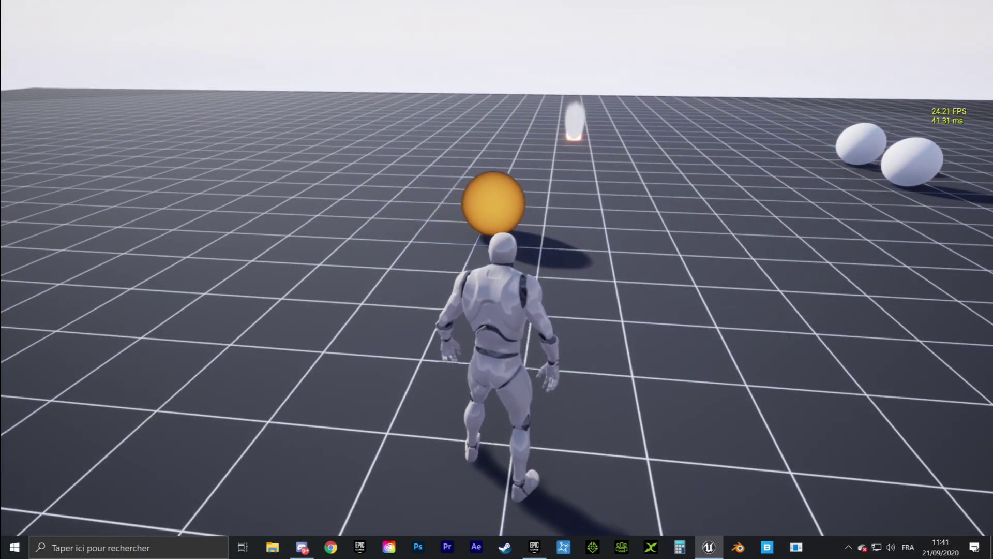
key("s")
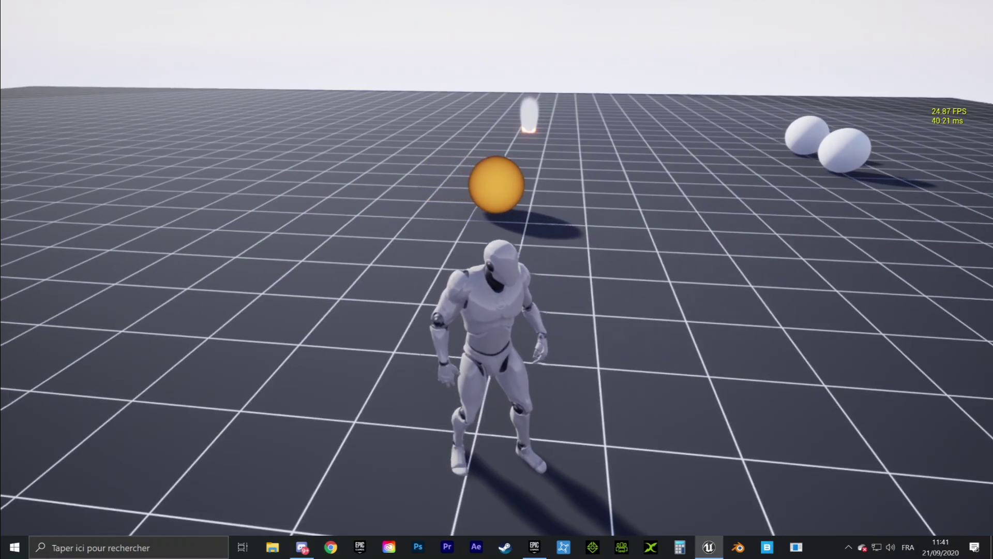
key("d")
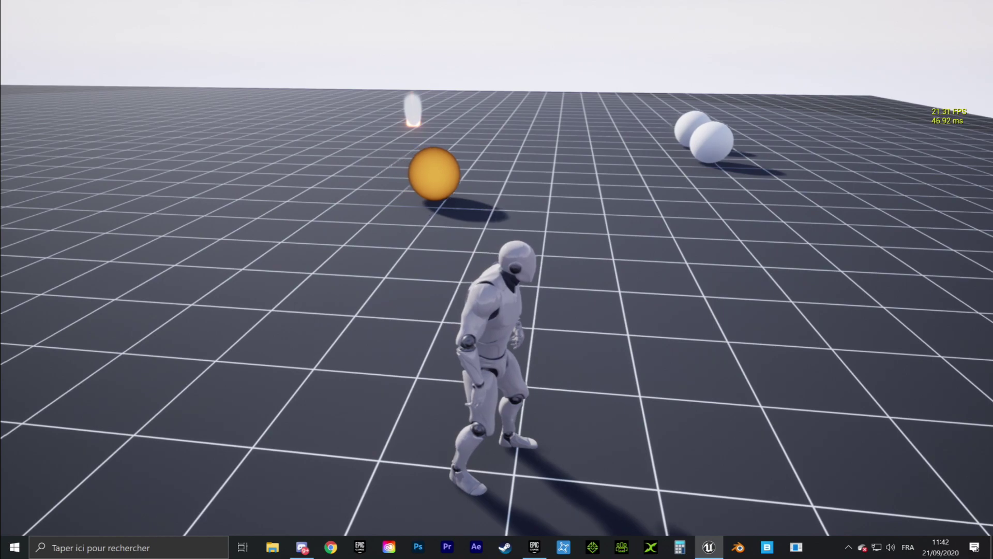
key("d")
key("s")
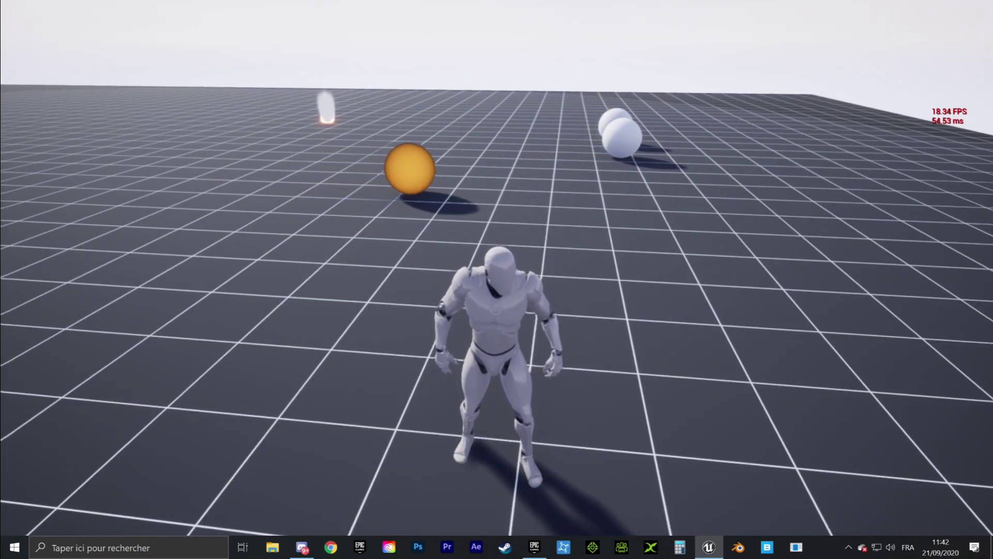
key("w")
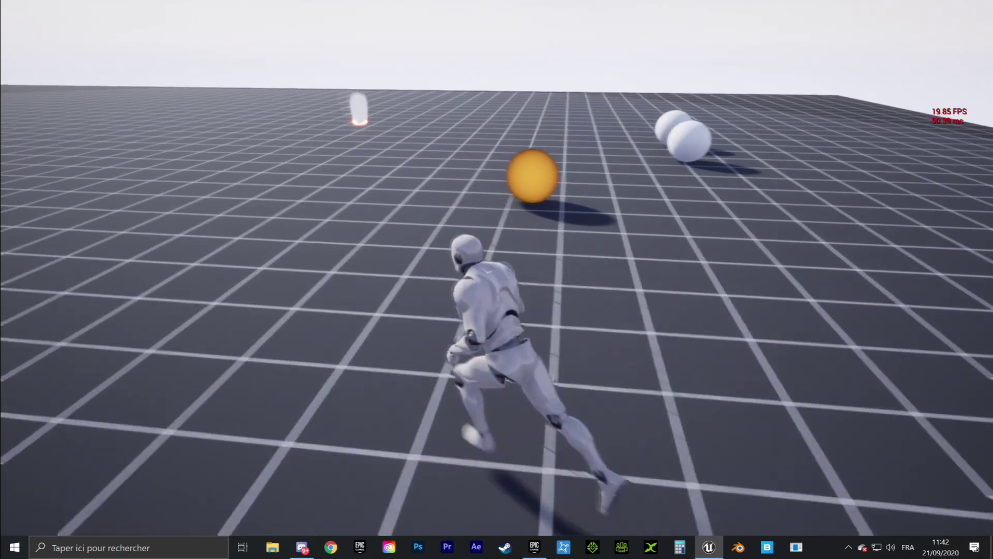
key("w")
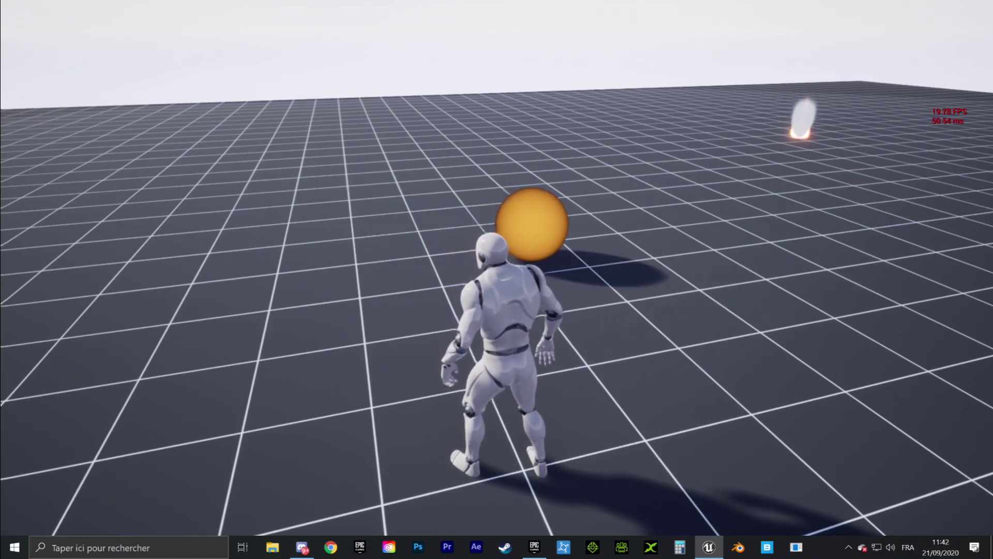
key("a")
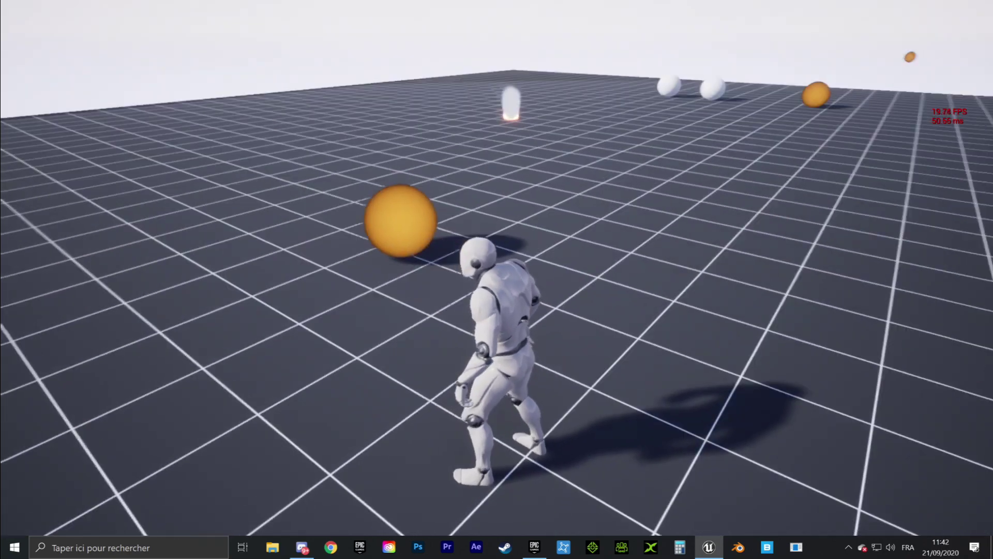
key("w")
key("Escape")
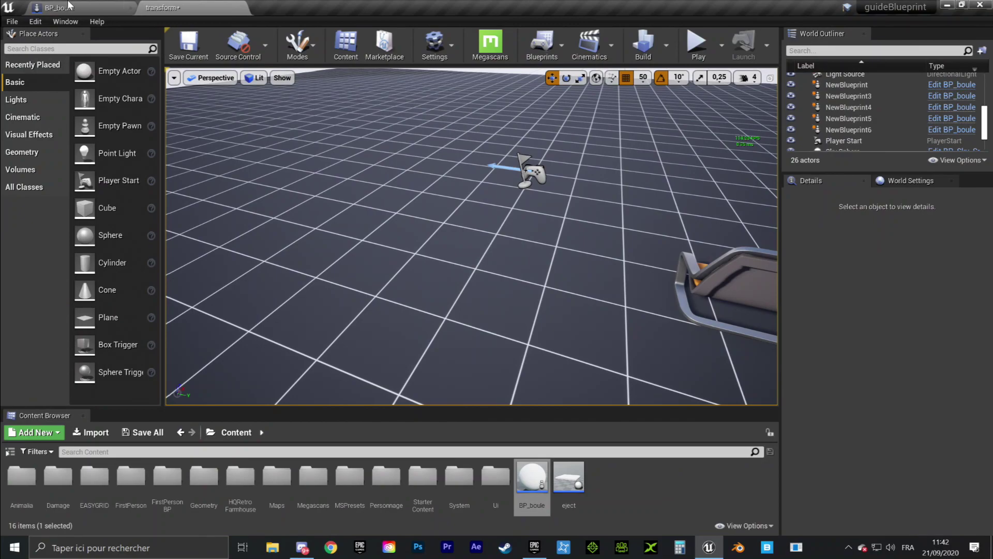
Step: Switch to BP_boule, pan over the Event Tick logic and zoom out to Zoom -1
left_click(70, 8)
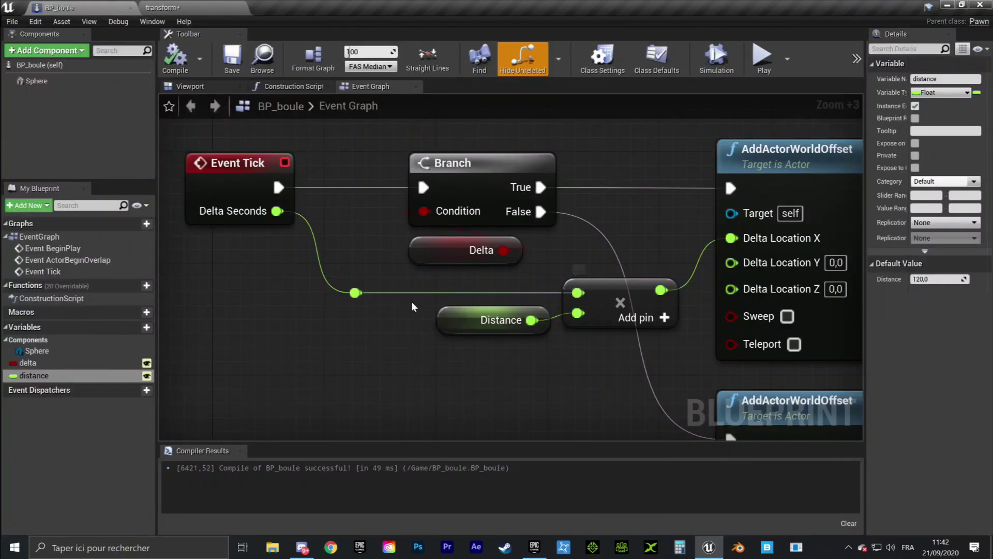
right_click_drag(412, 307, 477, 320)
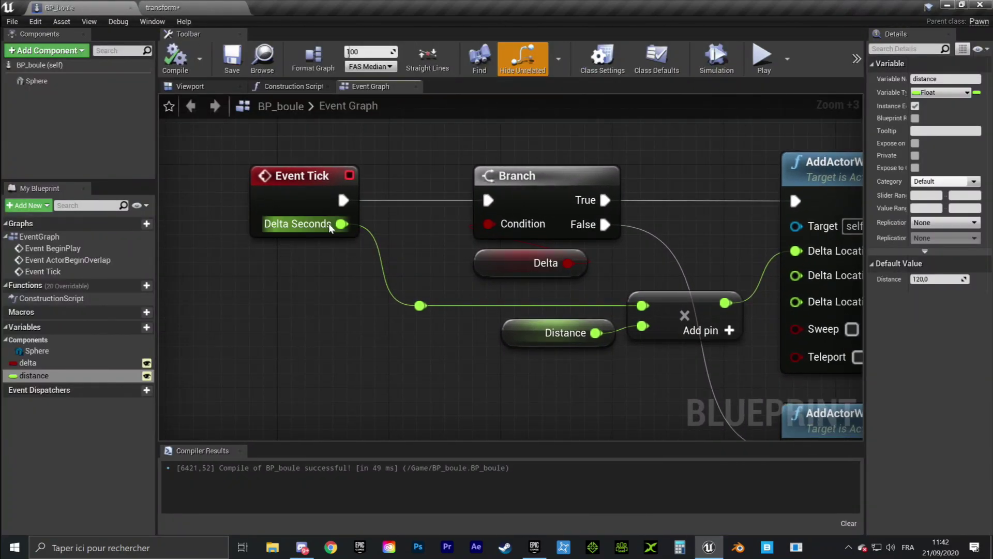
right_click_drag(380, 311, 355, 306)
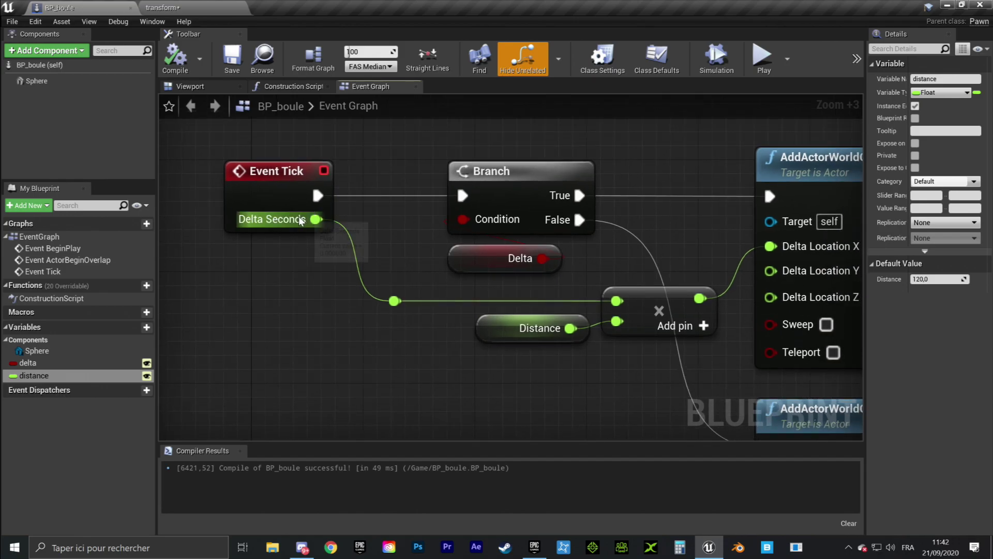
right_click_drag(600, 353, 569, 353)
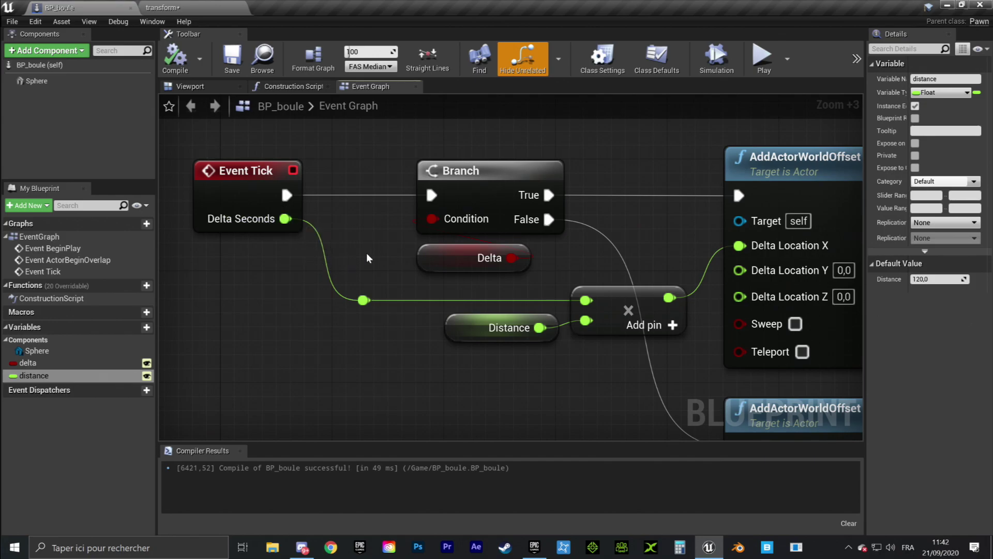
scroll(399, 310, "down", 4)
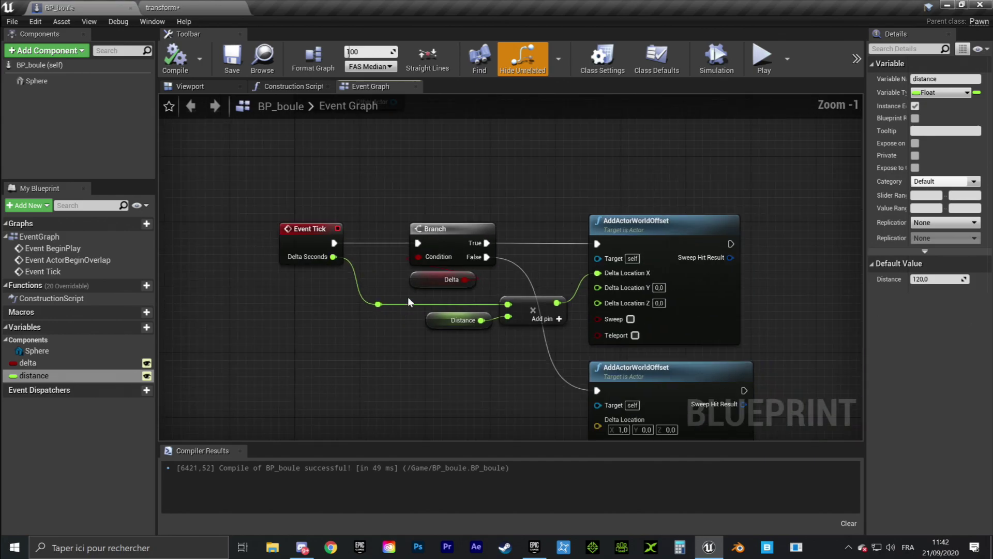
Step: Wire Event BeginPlay's exec output into Set Global Time Dilation and begin editing Time Dilation
right_click_drag(462, 175, 470, 350)
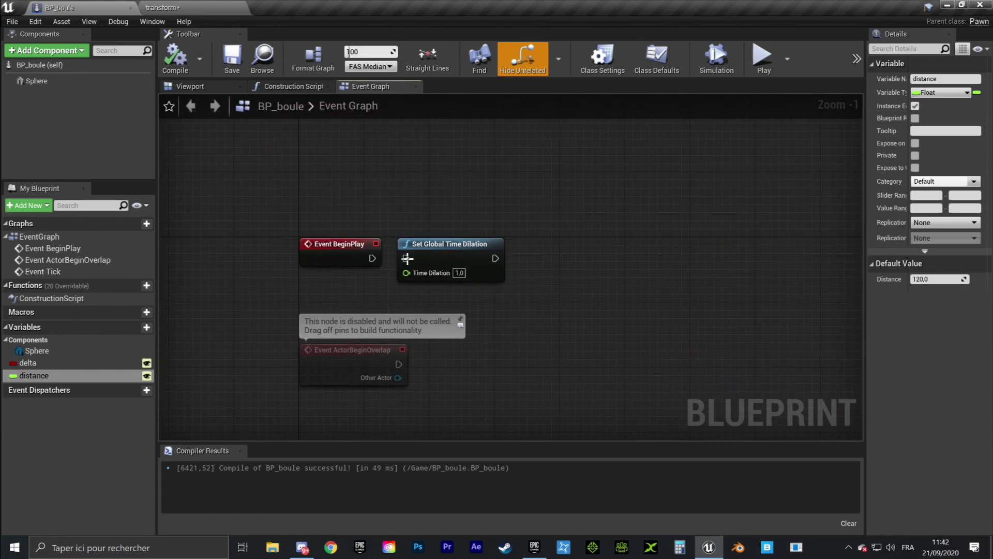
scroll(408, 258, "up", 8)
right_click_drag(498, 179, 592, 191)
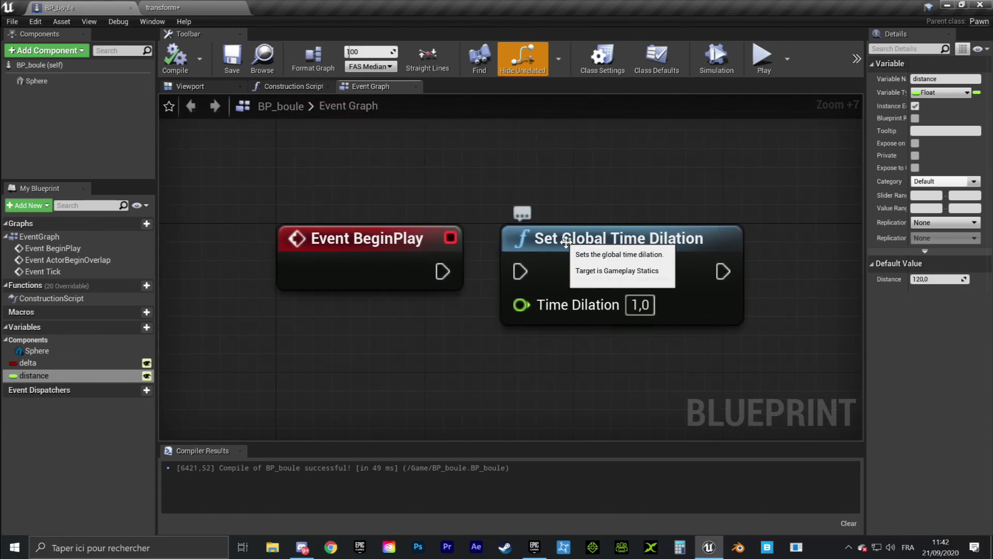
right_click_drag(566, 242, 595, 174)
right_click(604, 306)
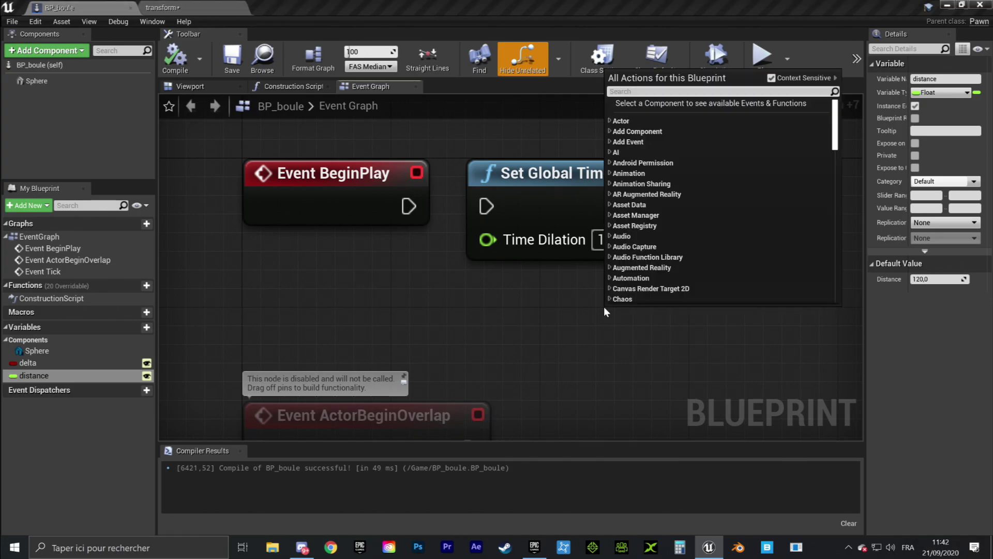
type("set global tim")
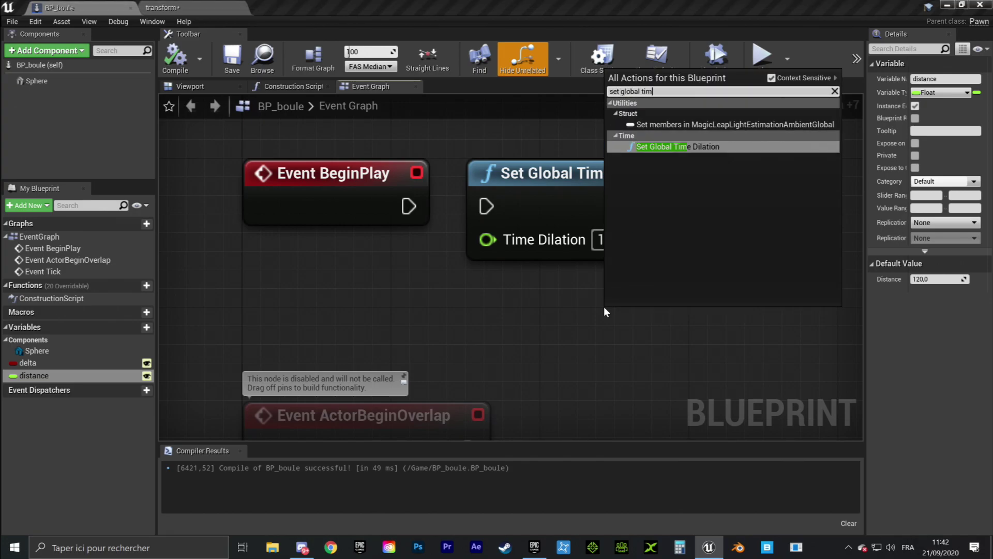
type("e")
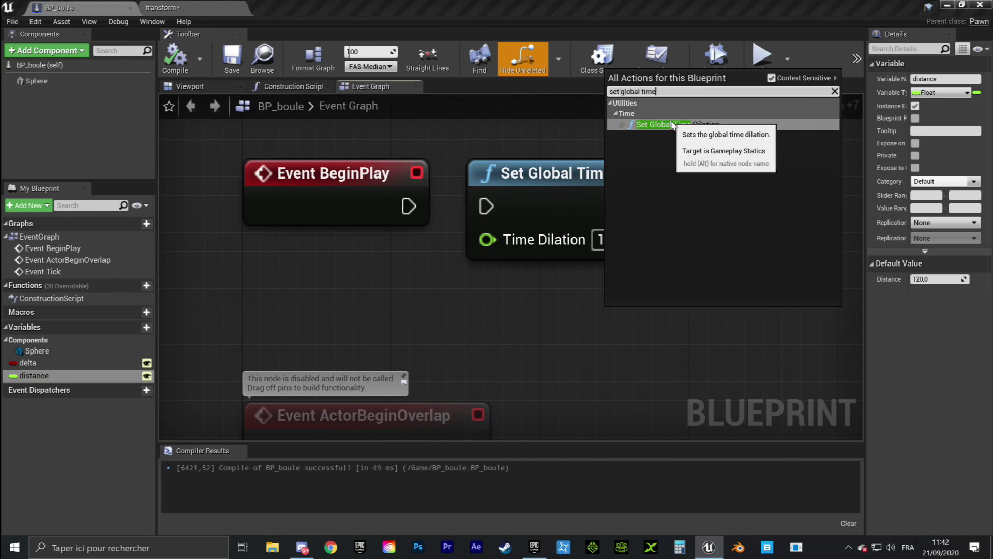
left_click(588, 353)
left_click_drag(409, 206, 467, 206)
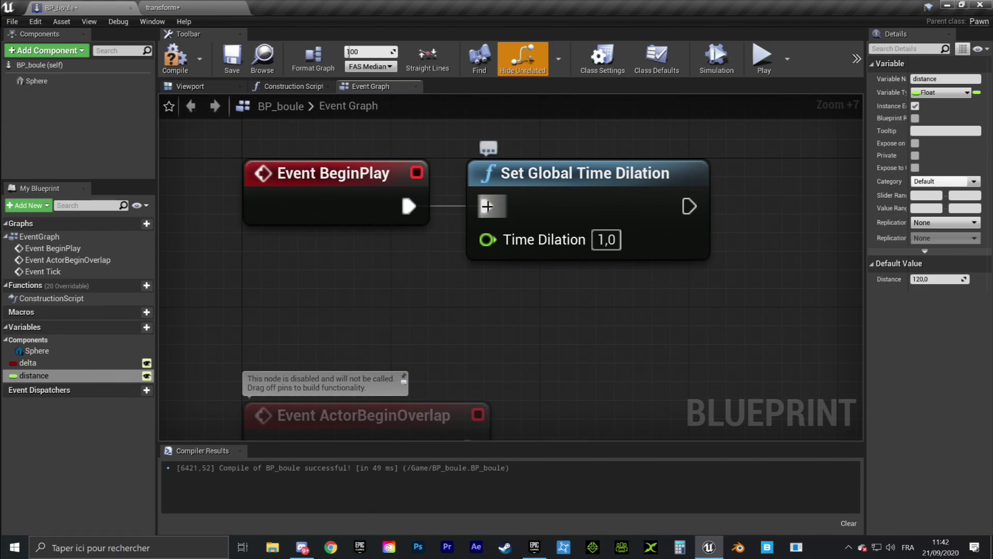
left_click_drag(487, 206, 486, 206)
left_click(607, 239)
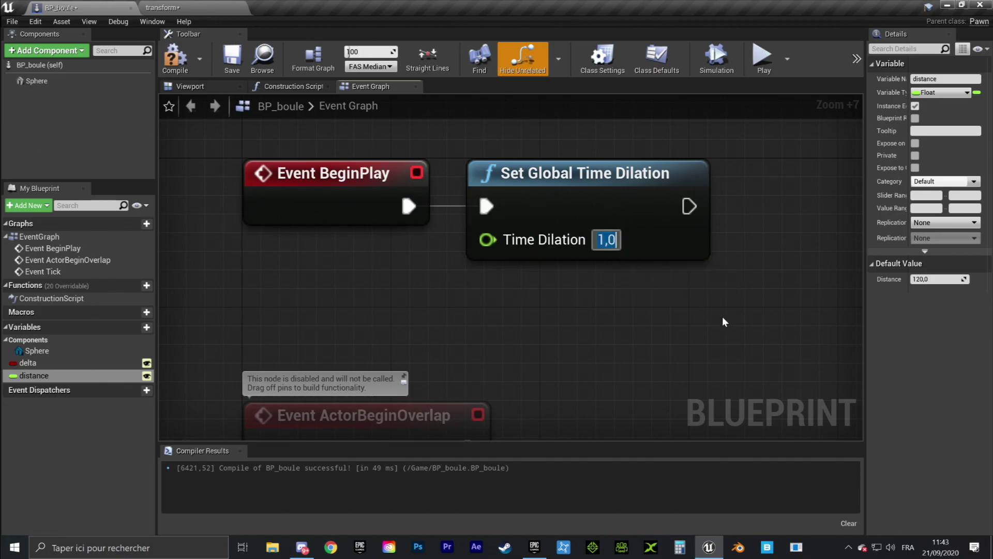
Step: Set Time Dilation to 2,0 and play-test, then play-test again at 0,5
type("2,0")
key("Return")
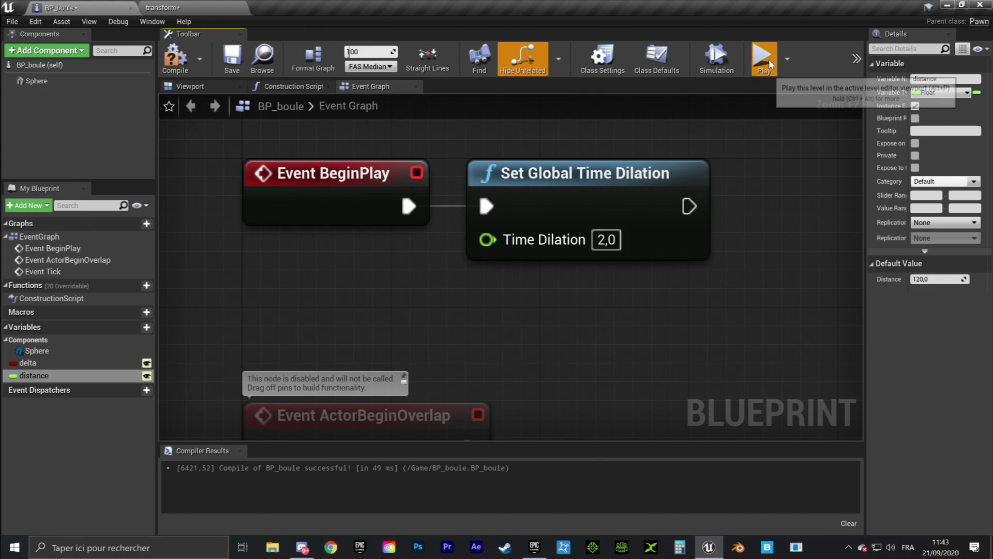
left_click(762, 56)
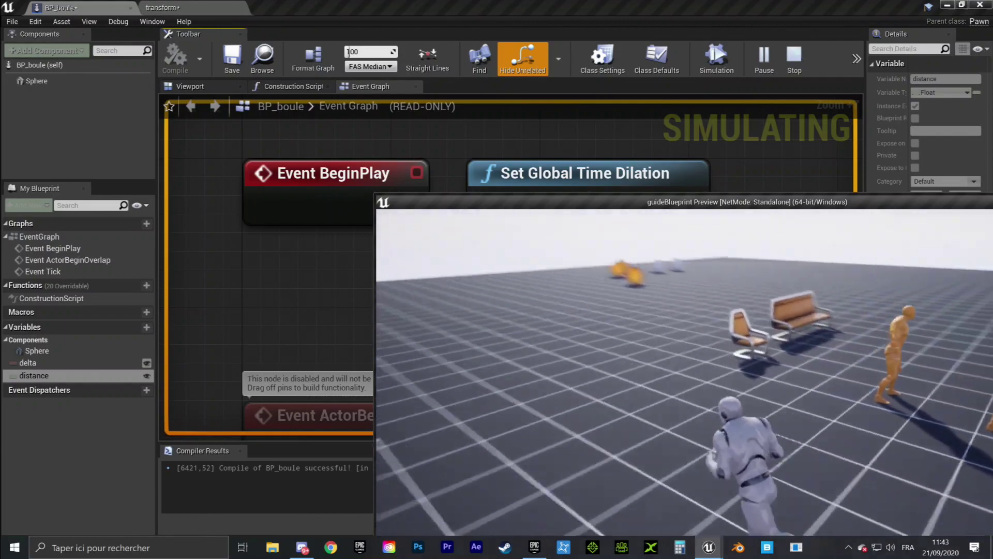
key("Escape")
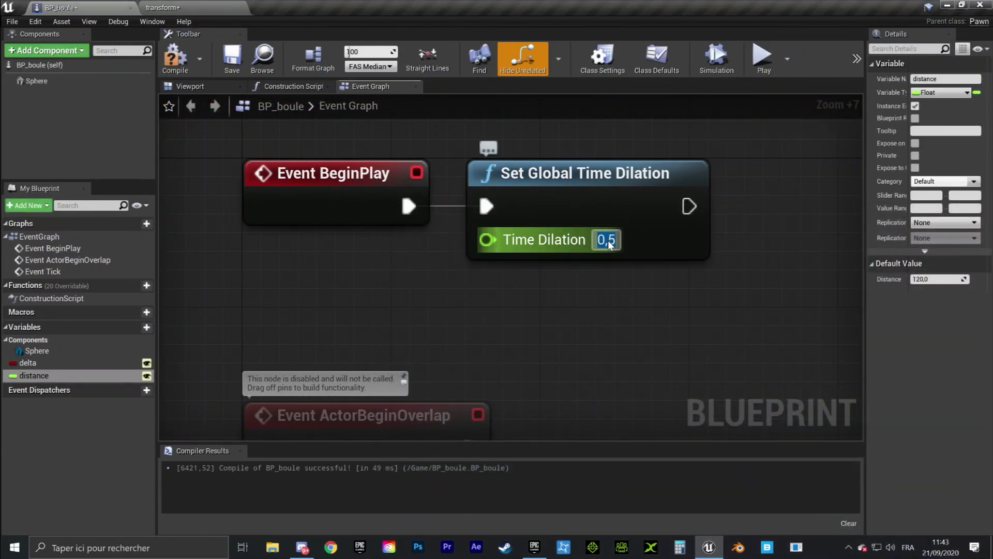
left_click(763, 55)
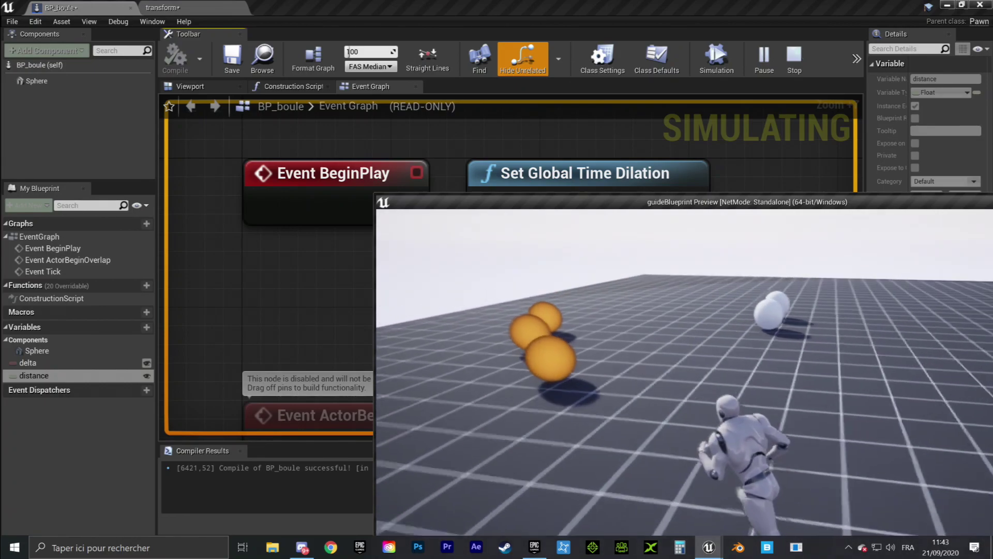
key("Escape")
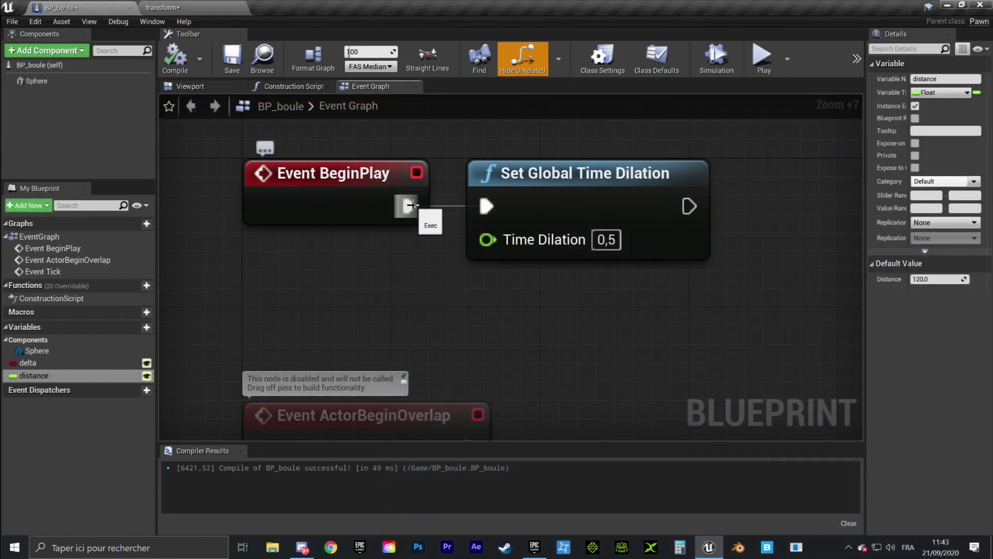
Step: Pan around BP_boule's Event Graph to review the BeginPlay time dilation and Event Tick, Branch, Delta and Distance nodes
mouse_move(440, 283)
right_mouse_down()
mouse_move(510, 217)
mouse_move(599, 209)
right_mouse_up()
scroll(510, 218, "down", 5)
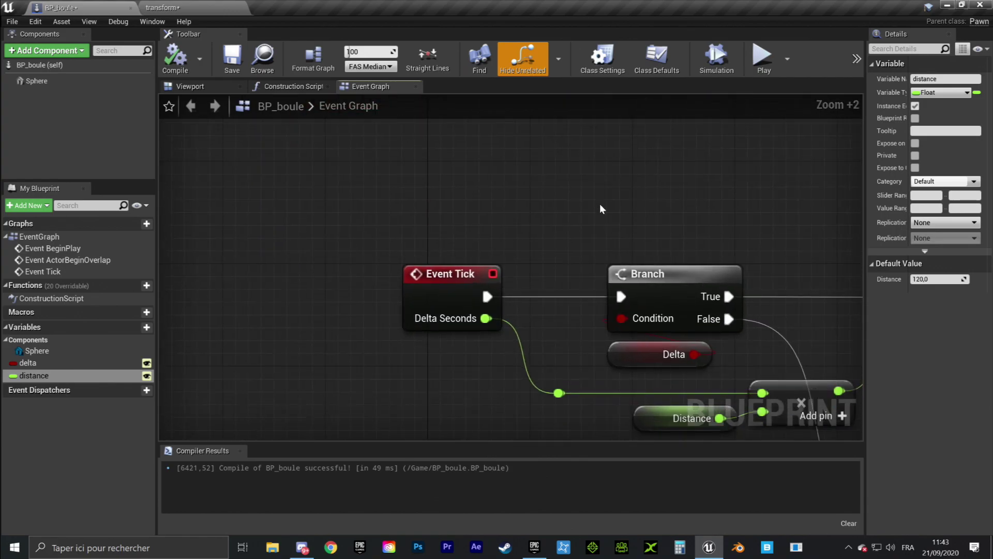
right_click_drag(445, 272, 430, 243)
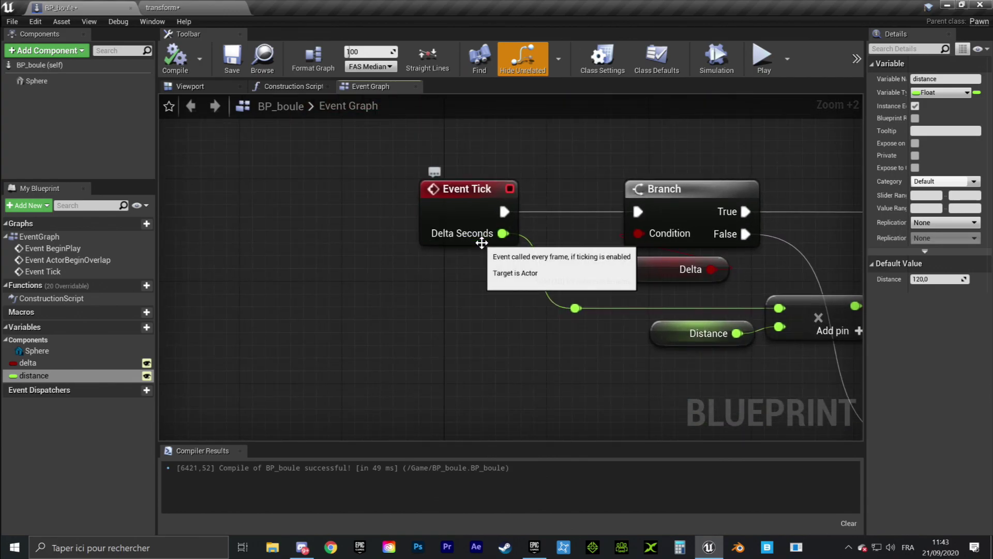
right_click_drag(589, 239, 573, 245)
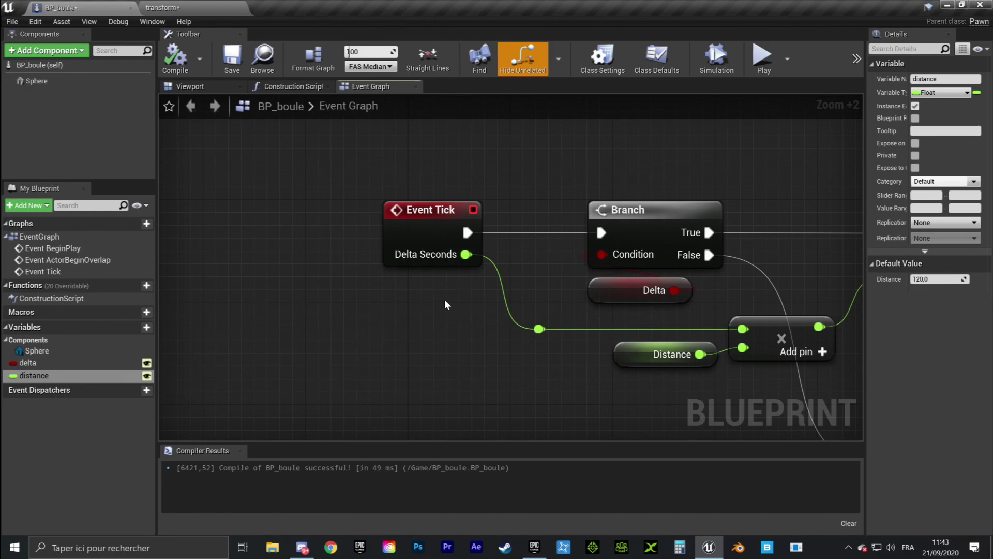
right_click_drag(453, 297, 468, 279)
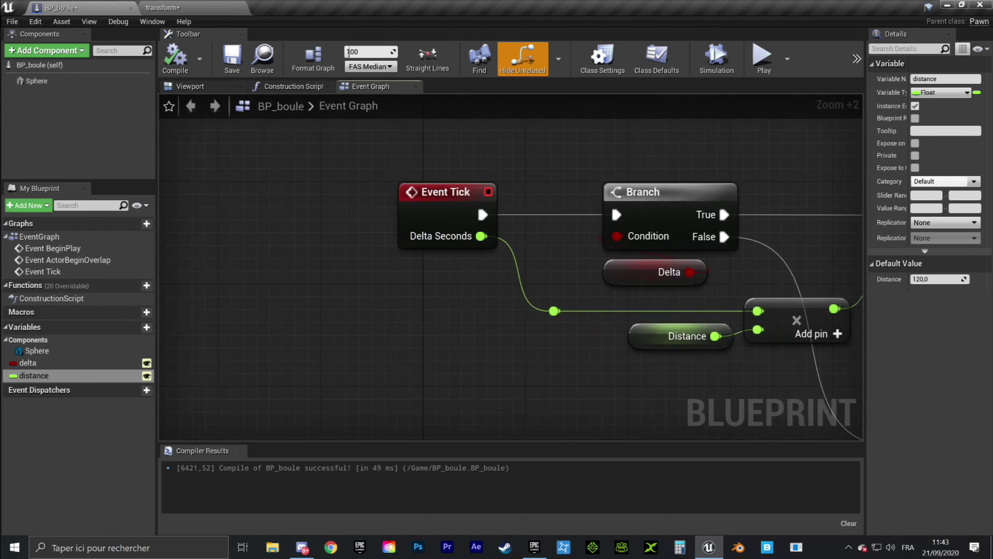
mouse_move(610, 200)
right_mouse_down()
mouse_move(588, 182)
mouse_move(553, 304)
right_mouse_up()
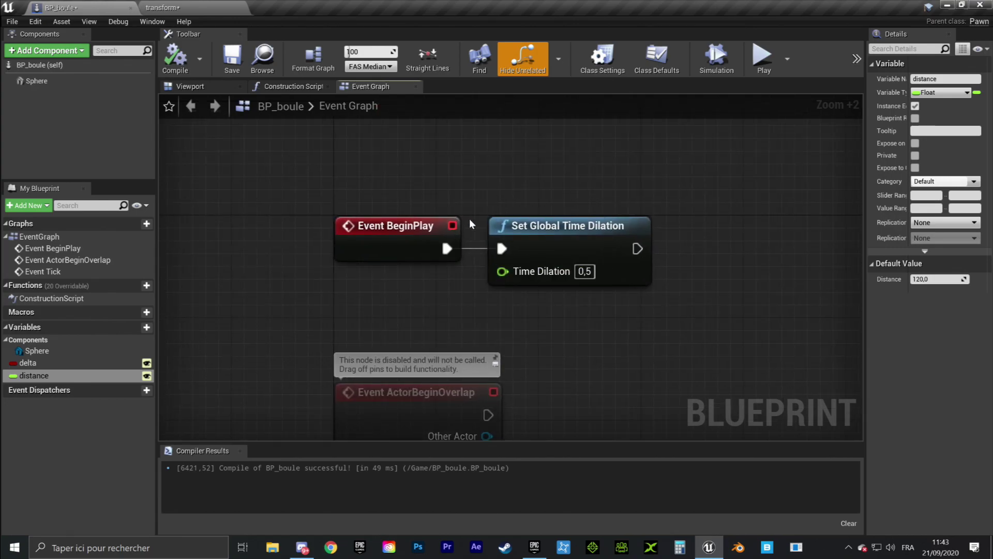
right_click_drag(681, 290, 651, 244)
right_click_drag(571, 307, 577, 213)
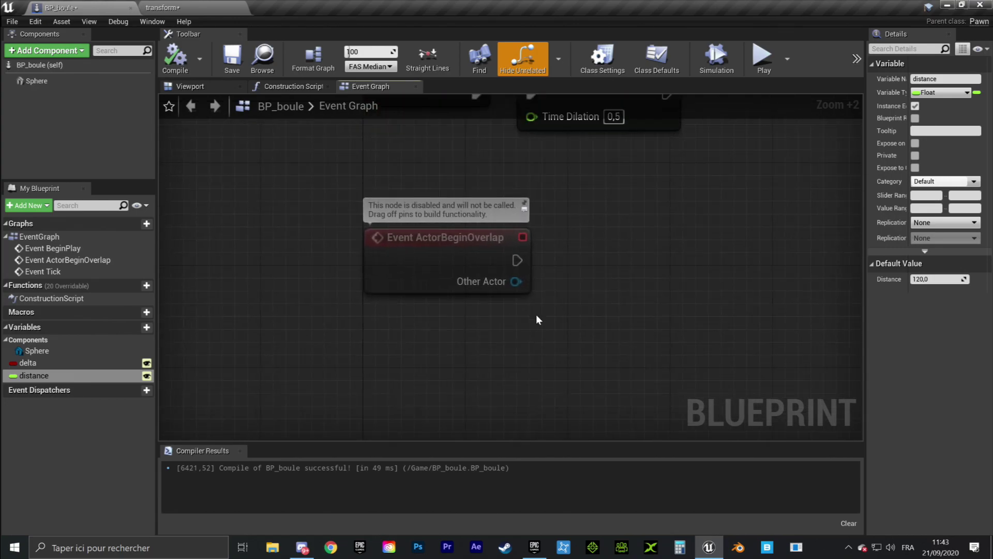
right_click_drag(495, 314, 491, 260)
right_click_drag(492, 331, 494, 172)
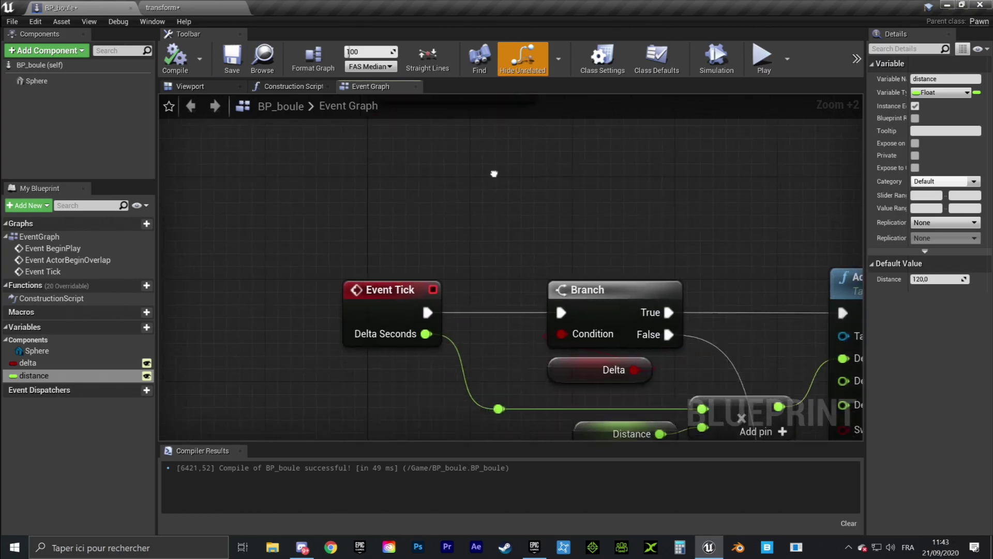
Step: Marquee-select the Event Tick node, then return to the transform level editor
left_click_drag(431, 333, 452, 343)
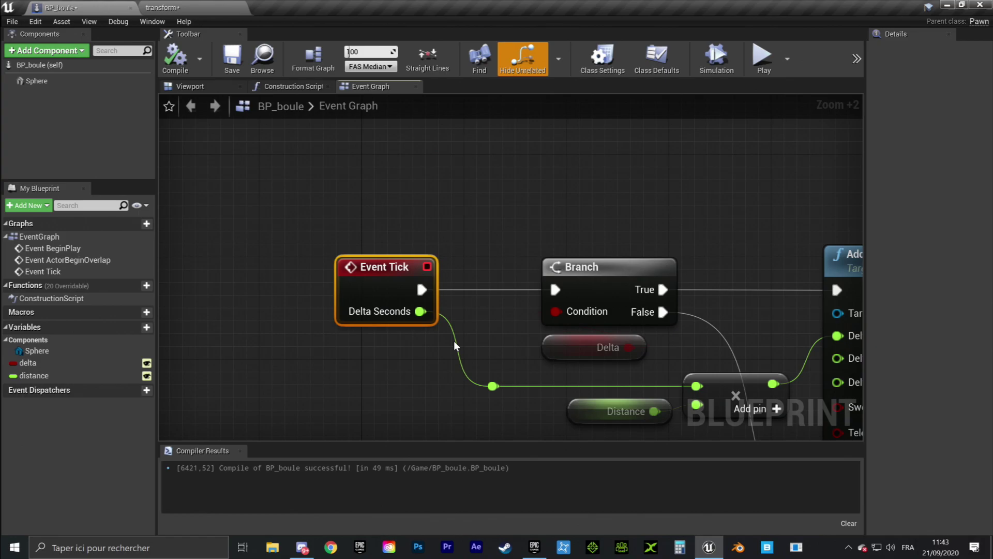
right_click_drag(443, 220, 444, 199)
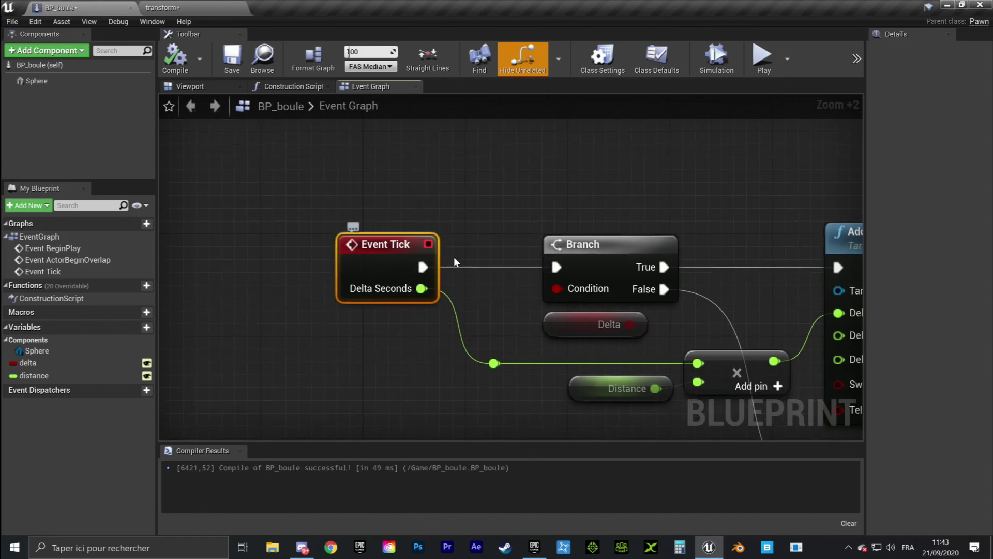
left_click(175, 5)
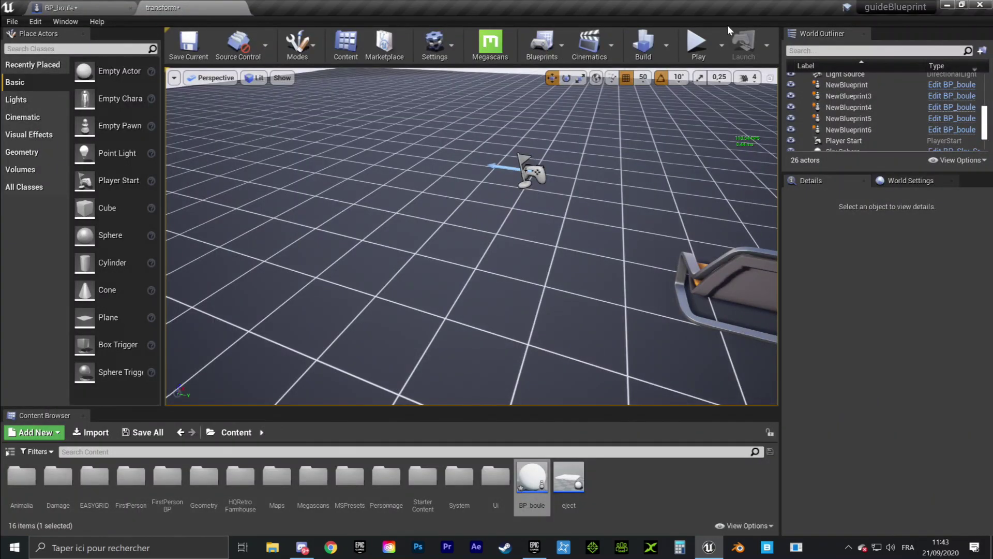
left_click(695, 39)
key("F11")
left_click(497, 279)
key("w")
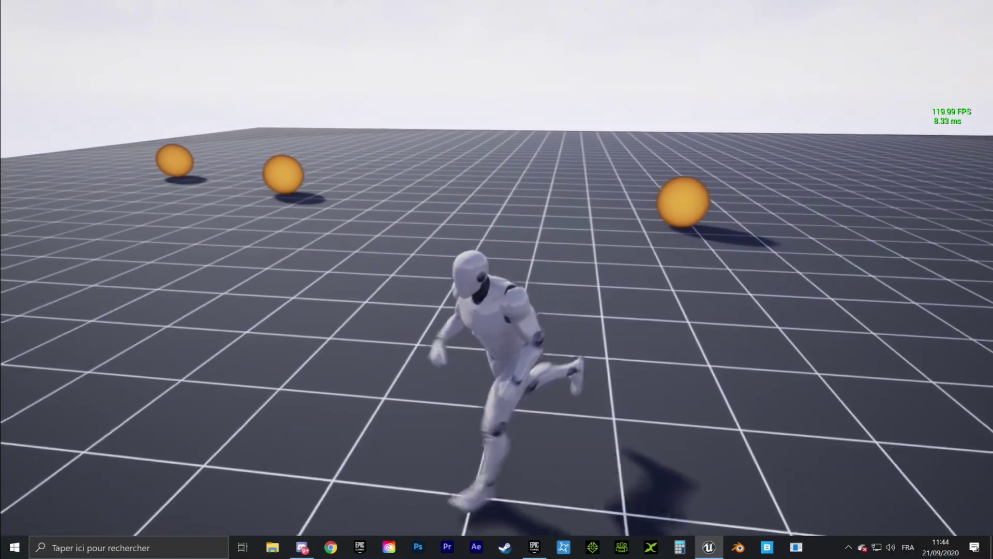
key("Escape")
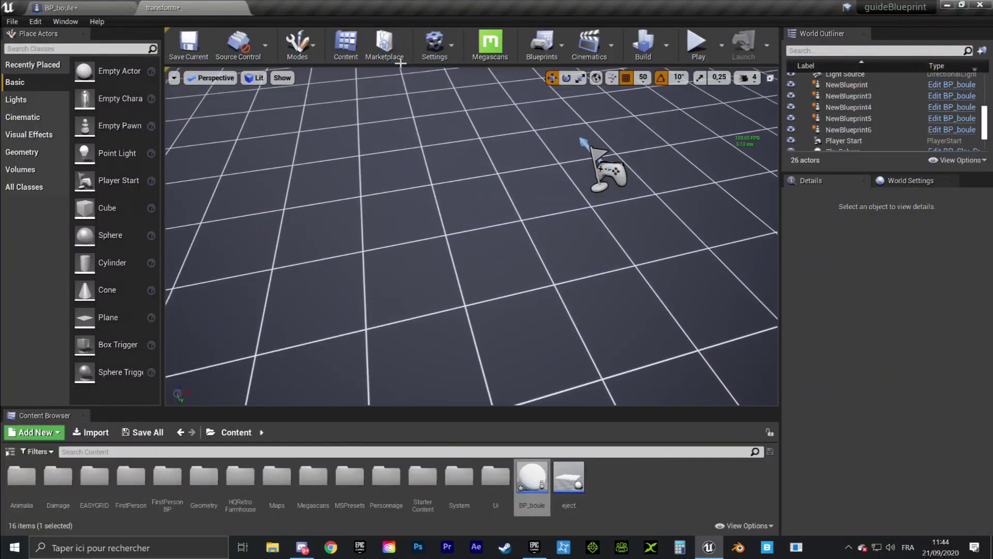
Step: Compile BP_boule with the BeginPlay Set Global Time Dilation at 2.0
left_click(71, 5)
right_click_drag(616, 257, 488, 193)
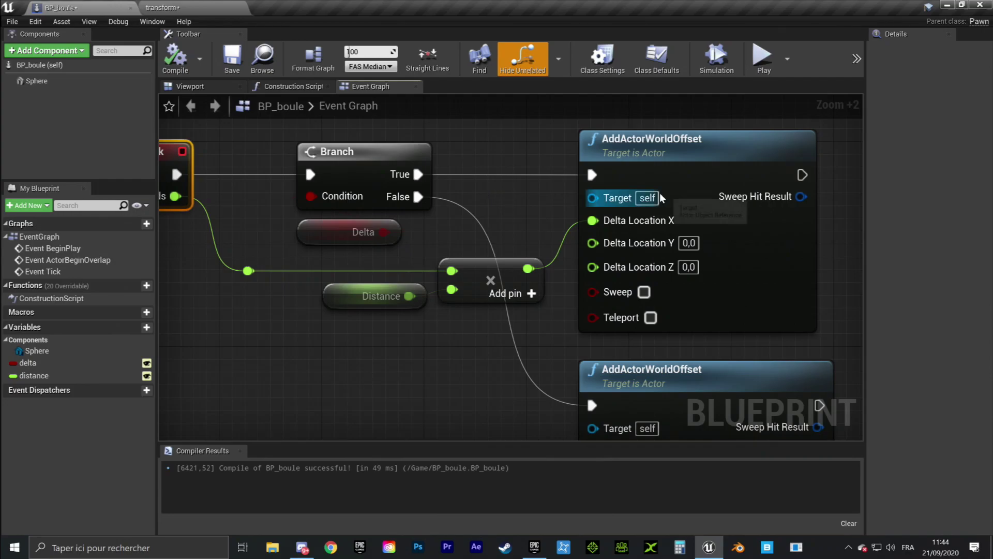
right_click_drag(441, 224, 518, 370)
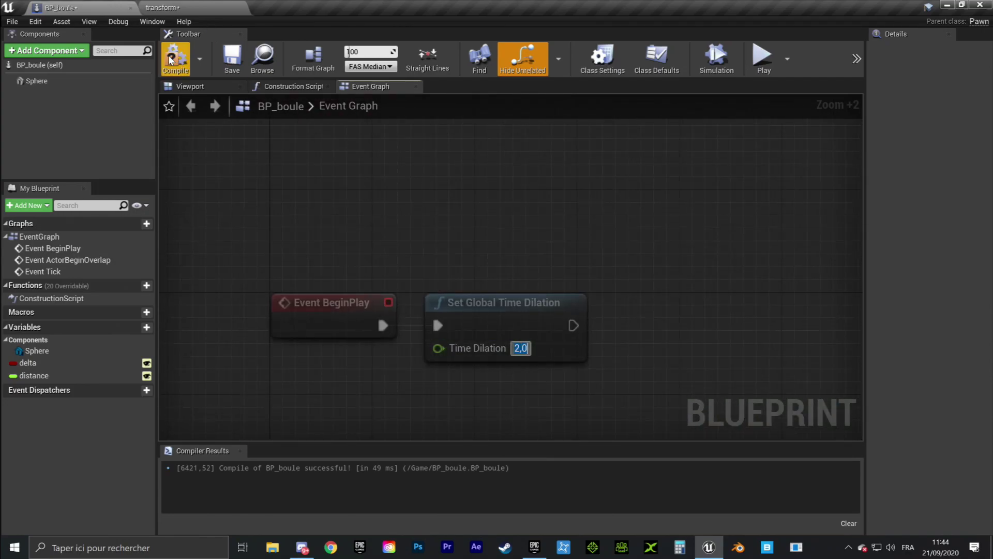
left_click(233, 57)
Step: Play the level, running the character among the orange spheres and benches, then stop with Esc
left_click(698, 52)
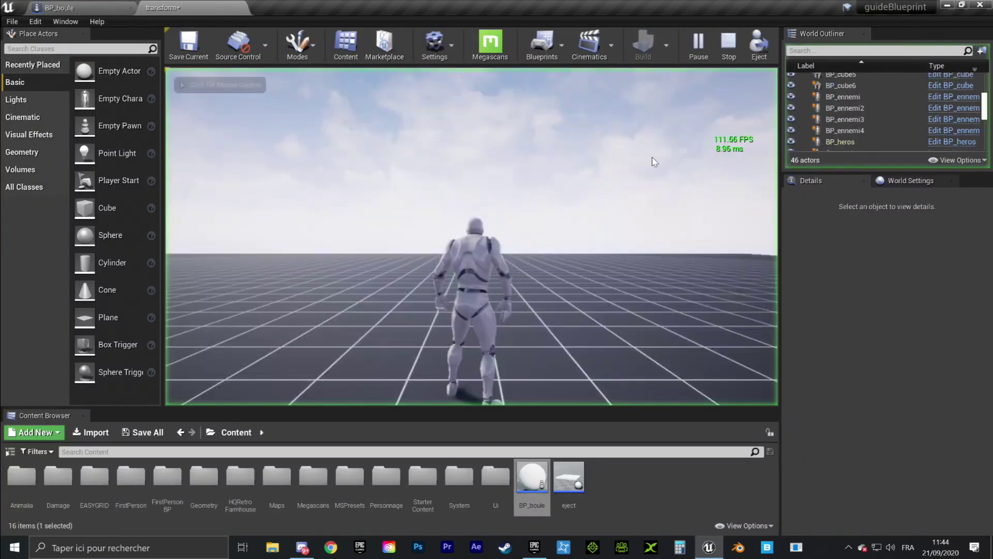
key("F11")
key("w")
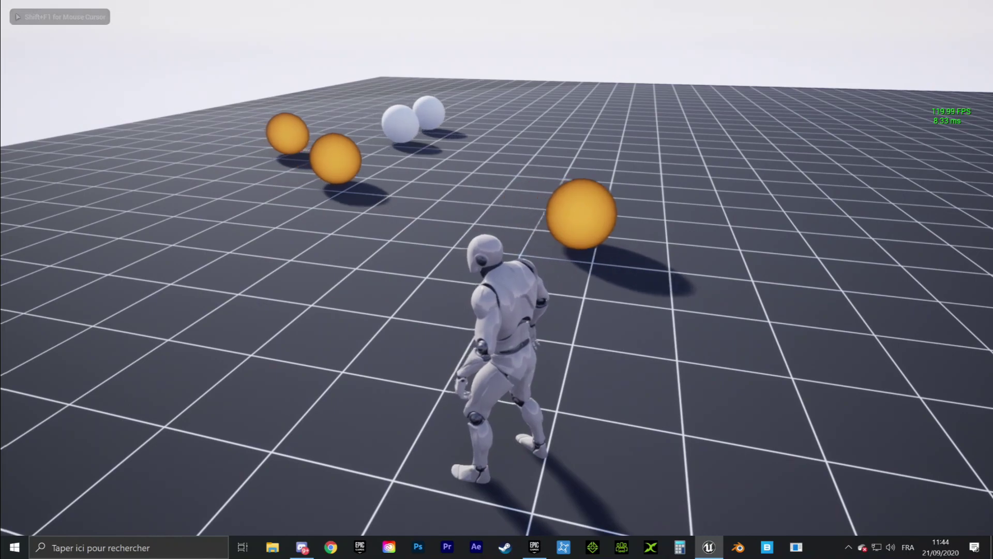
key("w")
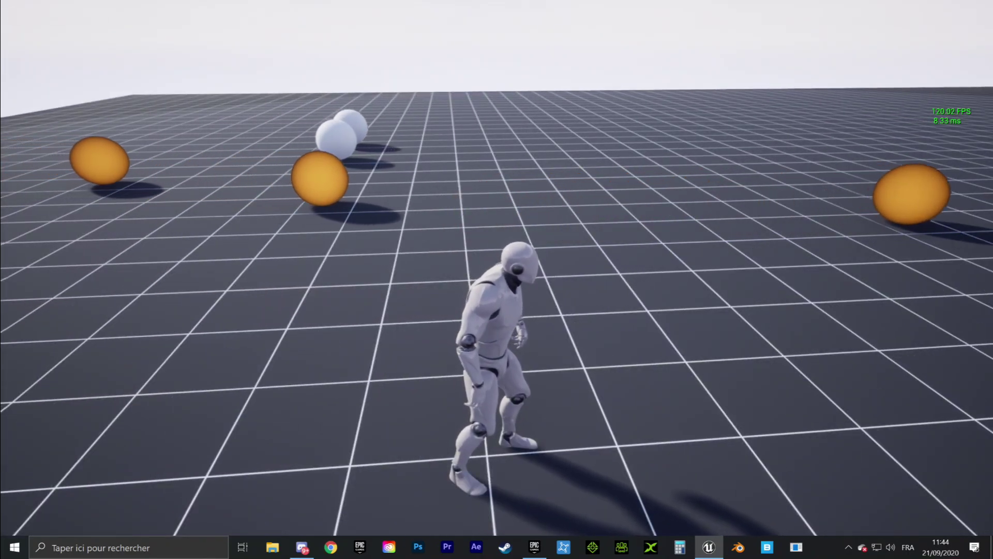
key("w")
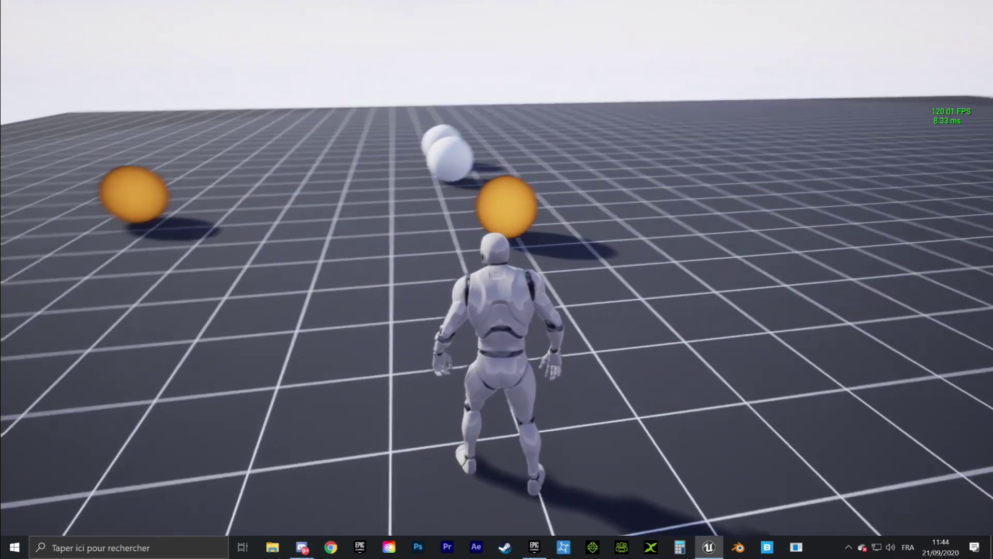
key("w")
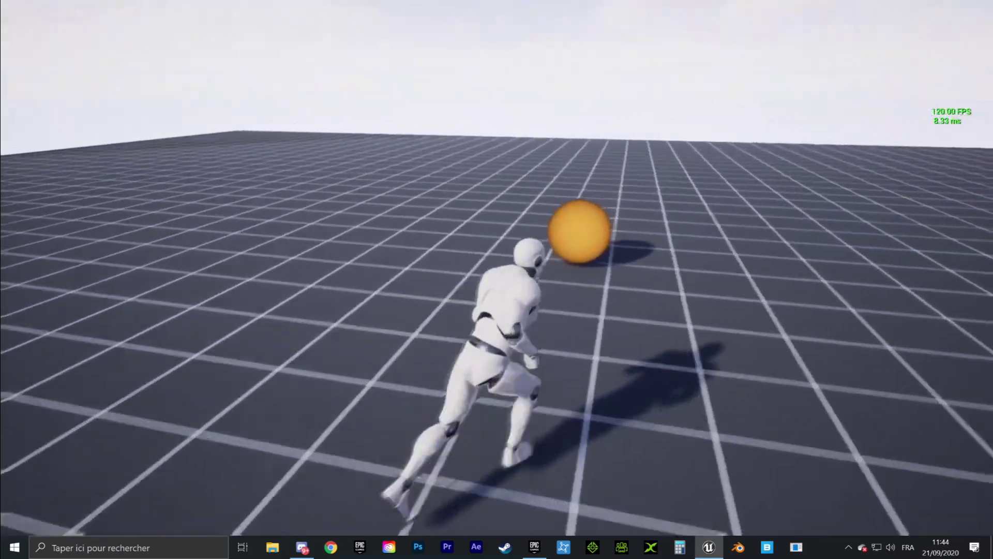
key("s")
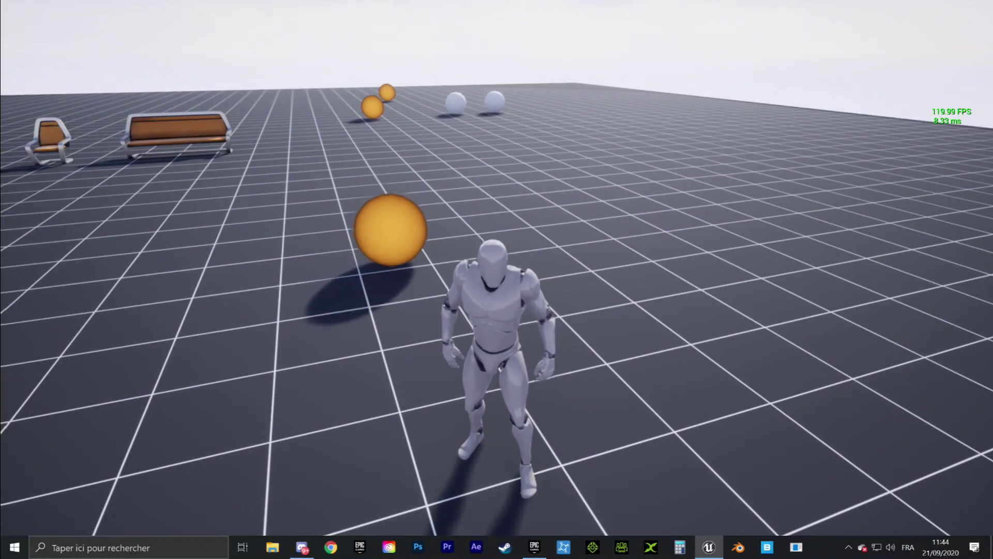
key("s")
key("w")
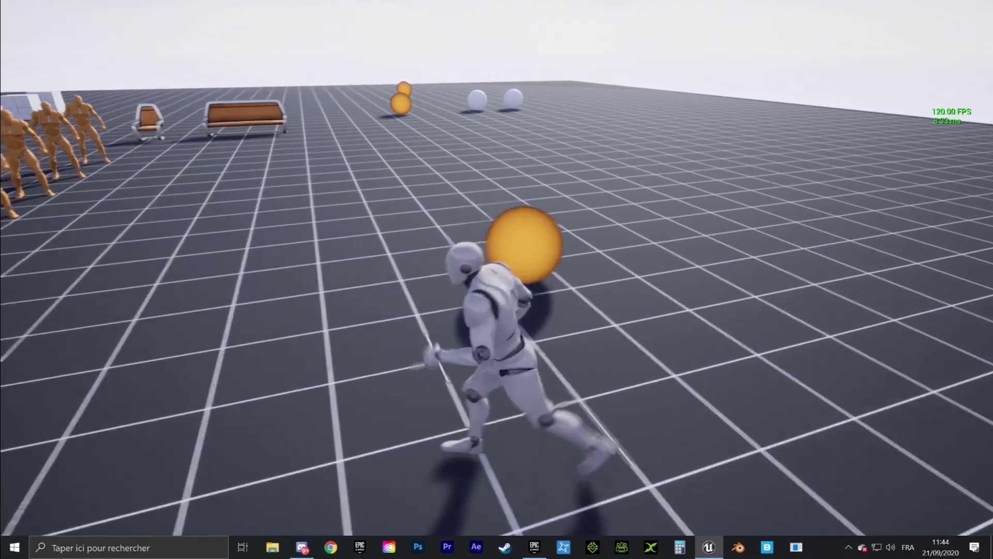
key("Escape")
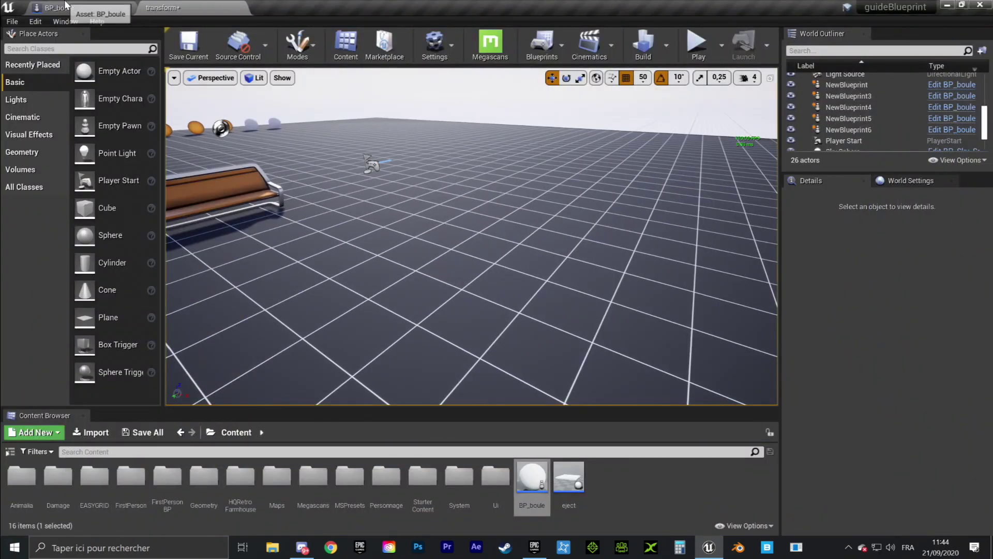
Step: Zoom in on BP_boule's Event Tick node and its Delta Seconds output feeding the Branch
left_click(66, 5)
right_click_drag(474, 266, 423, 167)
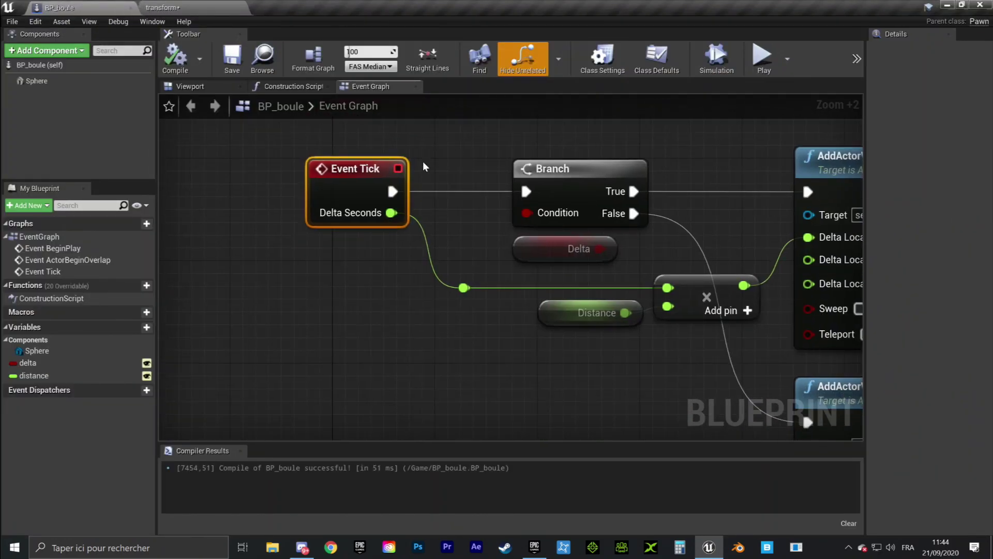
scroll(381, 220, "up", 1)
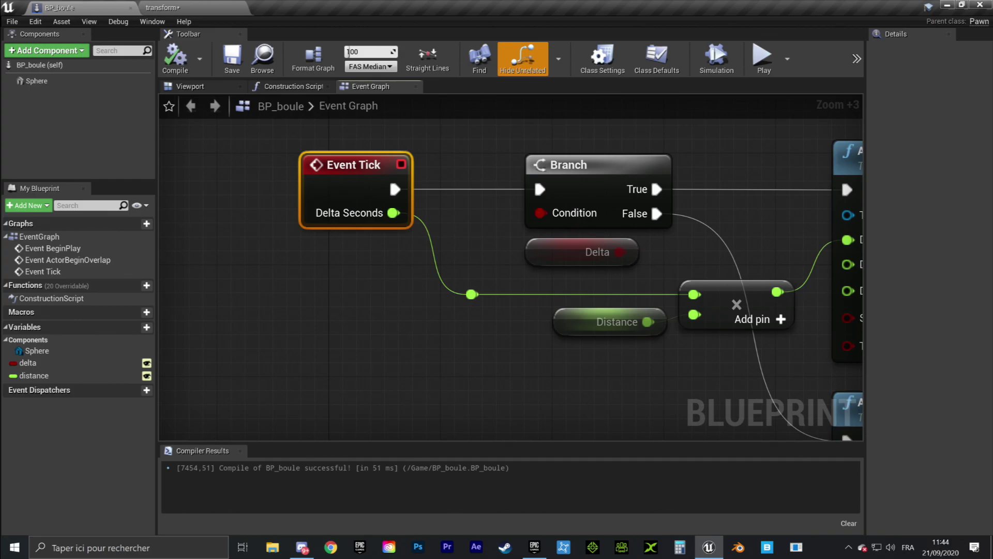
mouse_move(379, 146)
right_mouse_down()
mouse_move(396, 177)
mouse_move(333, 147)
right_mouse_up()
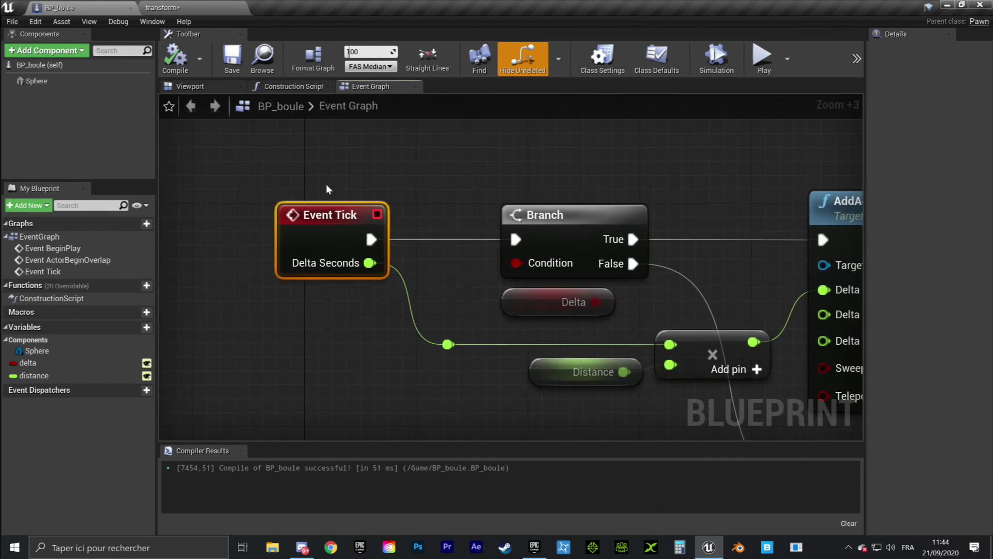
scroll(444, 228, "up", 4)
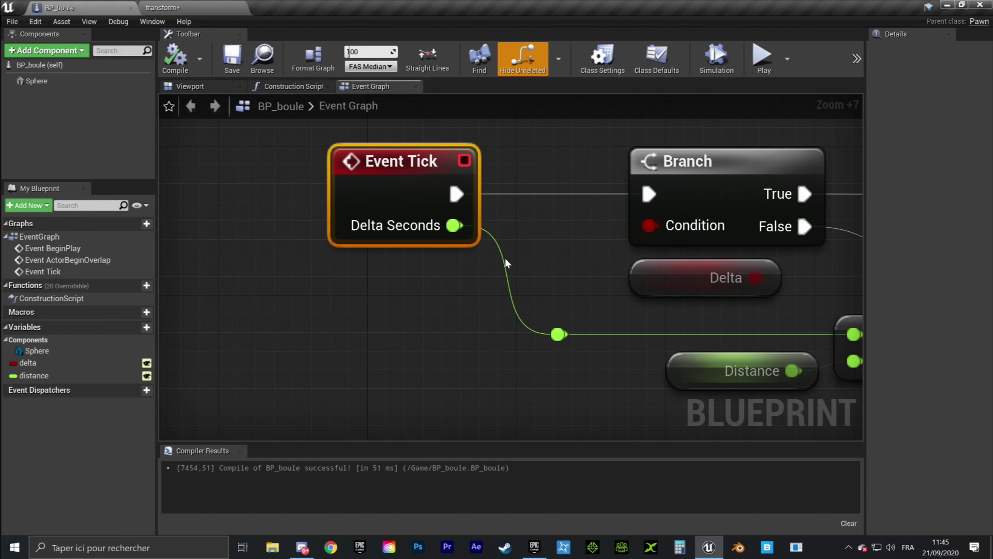
right_click_drag(241, 200, 251, 246)
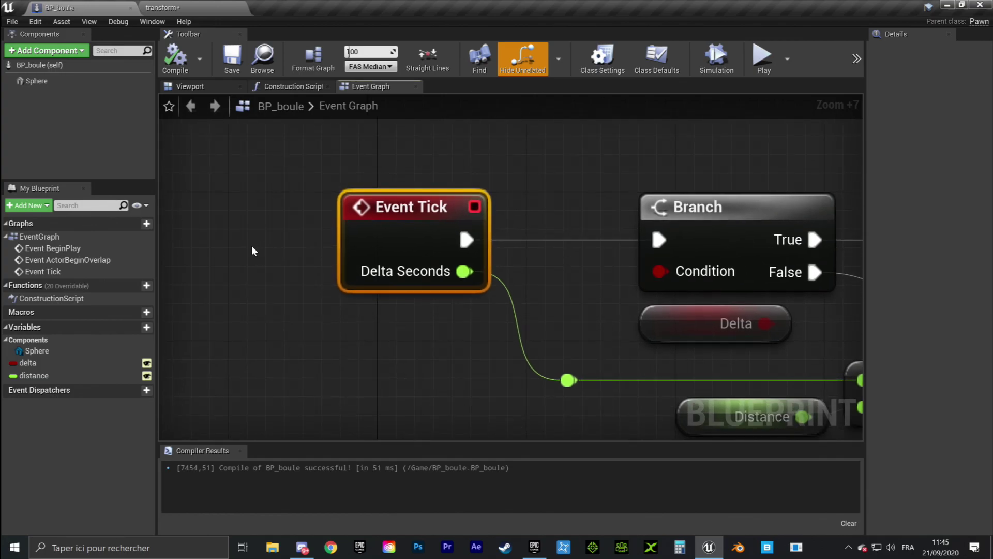